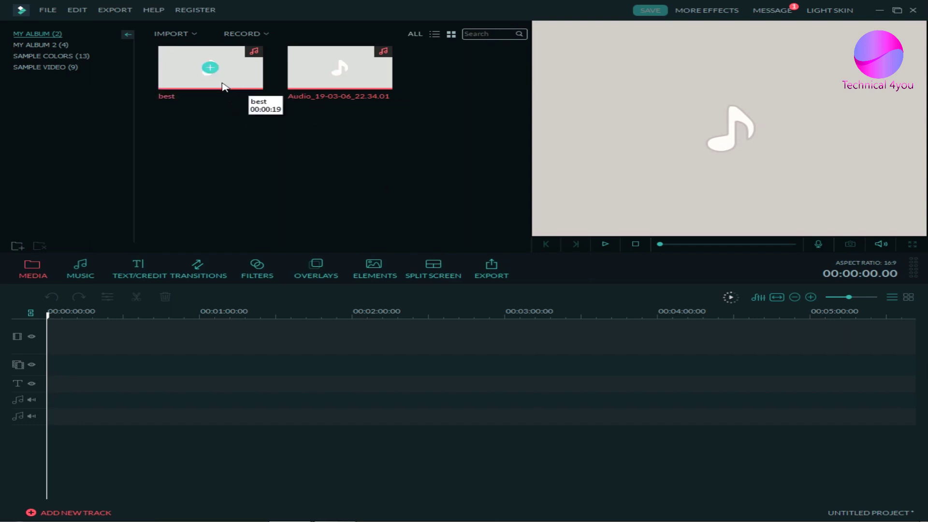
Add the "best" audio clip to the first audio track and open its audio settings for editing
{"action": "left_click", "coordinate": [223, 82]}
{"action": "mouse_move", "coordinate": [223, 101]}
{"action": "left_mouse_down"}
{"action": "mouse_move", "coordinate": [190, 155]}
{"action": "mouse_move", "coordinate": [150, 288]}
{"action": "mouse_move", "coordinate": [221, 145]}
{"action": "mouse_move", "coordinate": [213, 95]}
{"action": "left_mouse_up"}
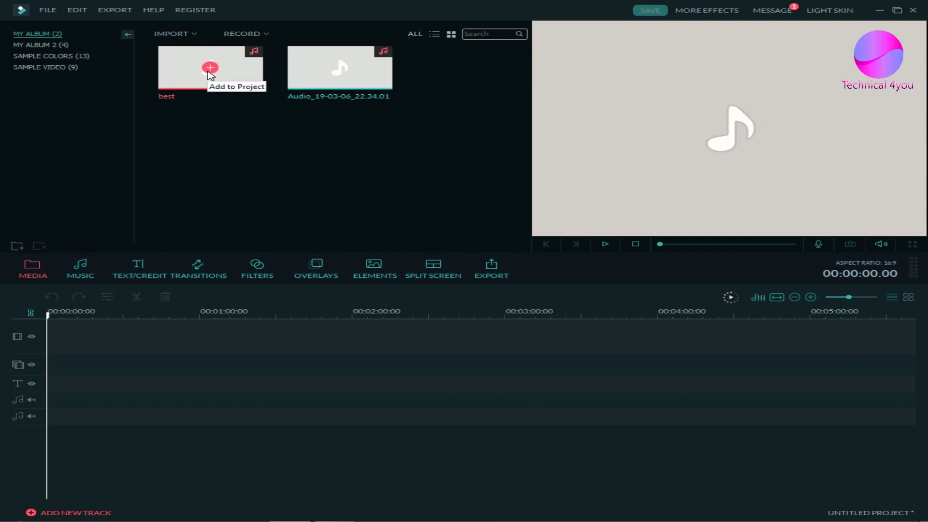
{"action": "left_click", "coordinate": [208, 72]}
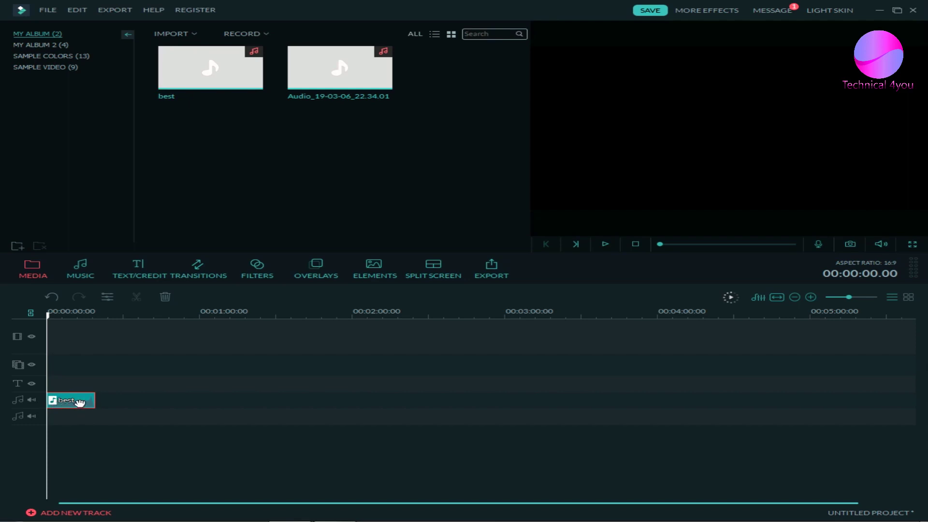
{"action": "right_click", "coordinate": [63, 403]}
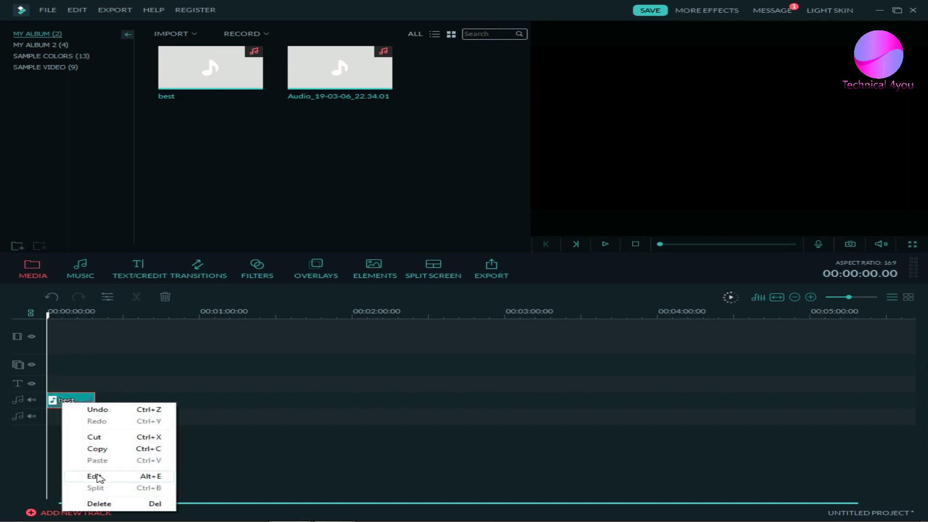
{"action": "left_click", "coordinate": [157, 477]}
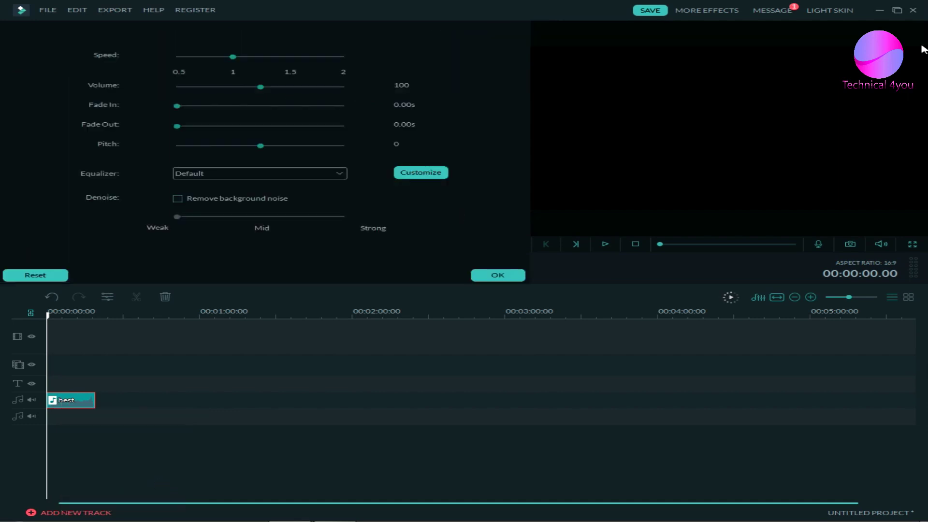
Play the opening of the "best" clip several times, returning the playhead to the start after each listen
{"action": "left_click", "coordinate": [606, 245]}
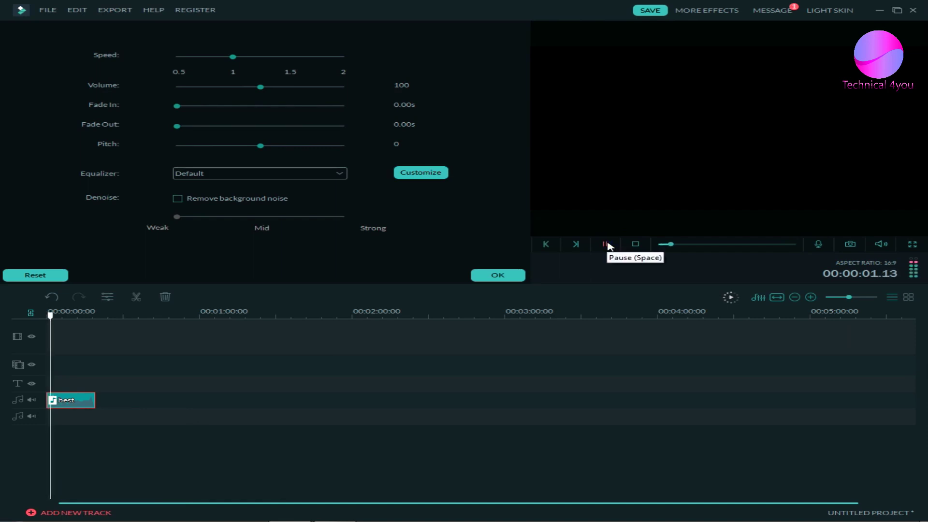
{"action": "left_click", "coordinate": [607, 244]}
{"action": "left_click_drag", "start_coordinate": [674, 245], "coordinate": [653, 253]}
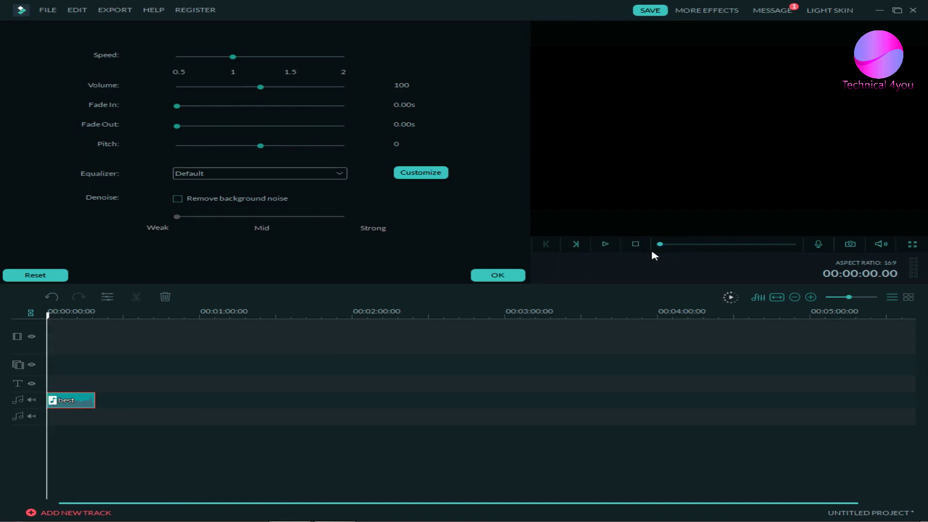
{"action": "left_click", "coordinate": [606, 246]}
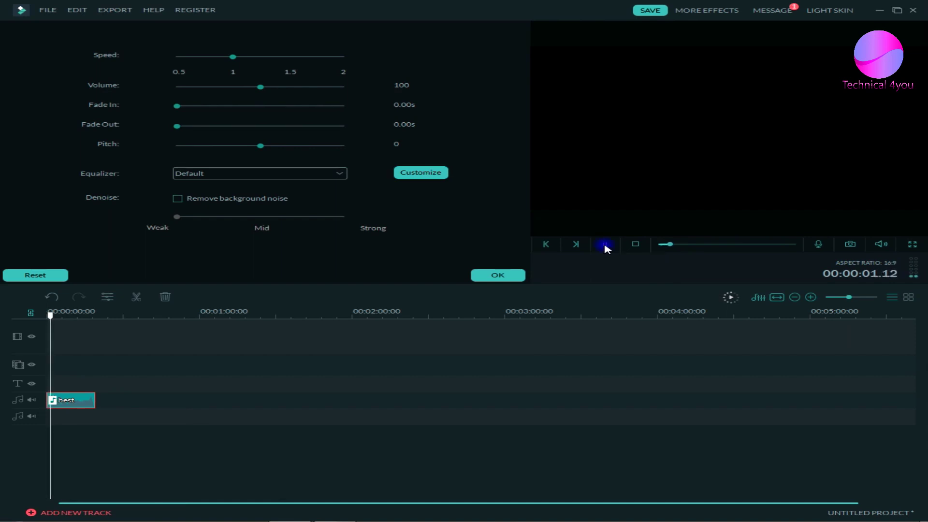
{"action": "left_click", "coordinate": [606, 249]}
{"action": "left_click_drag", "start_coordinate": [671, 245], "coordinate": [659, 246]}
{"action": "left_click", "coordinate": [607, 251]}
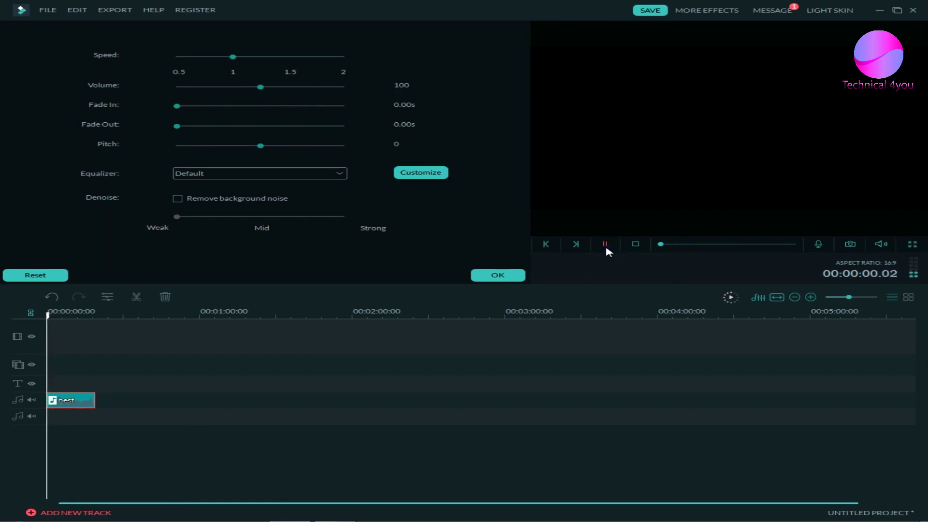
{"action": "left_click", "coordinate": [606, 244]}
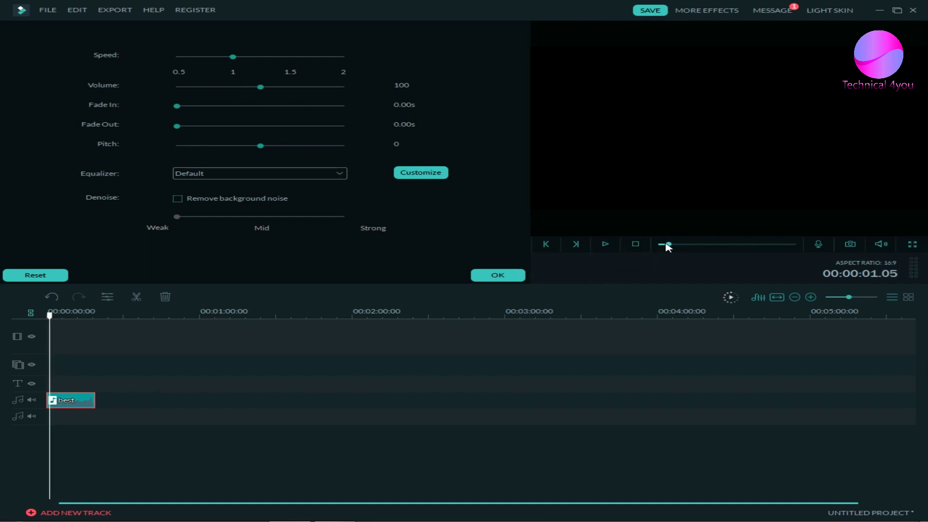
{"action": "left_click_drag", "start_coordinate": [667, 246], "coordinate": [648, 251]}
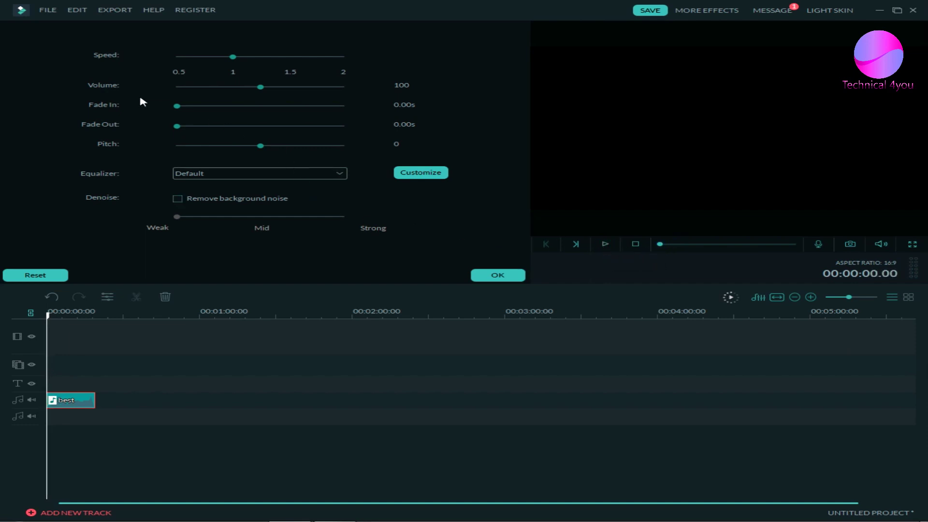
Set the clip's fade in to 1.36 s and preview its opening, returning the playhead to the start
{"action": "left_click_drag", "start_coordinate": [177, 106], "coordinate": [224, 112]}
{"action": "left_click", "coordinate": [605, 245]}
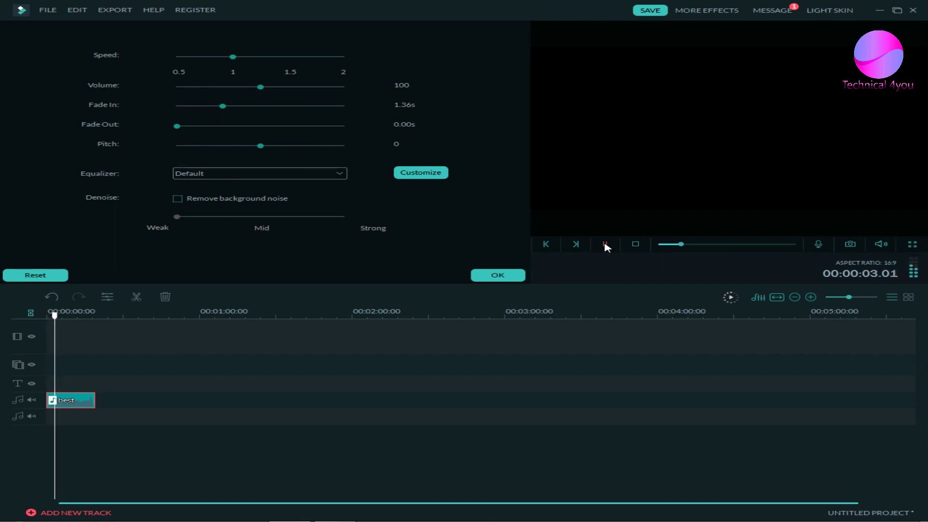
{"action": "left_click_drag", "start_coordinate": [685, 245], "coordinate": [648, 251]}
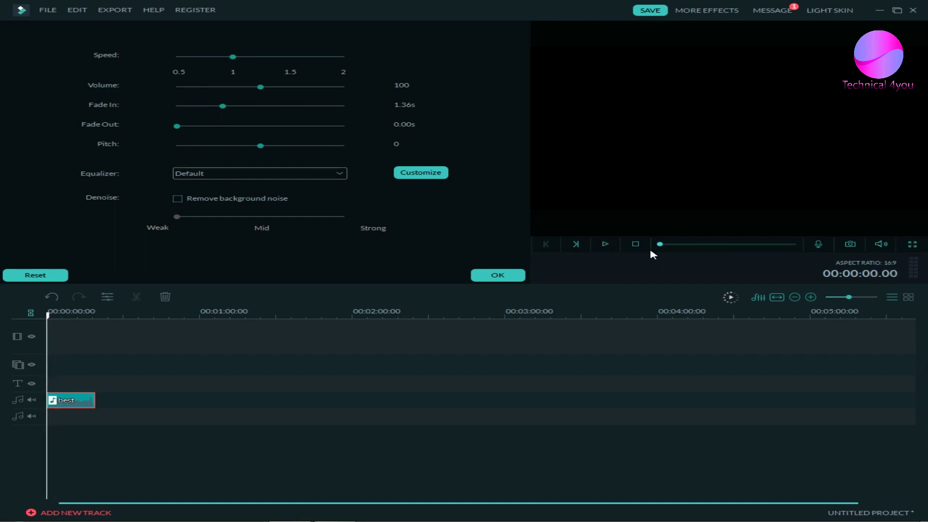
{"action": "left_click", "coordinate": [606, 246]}
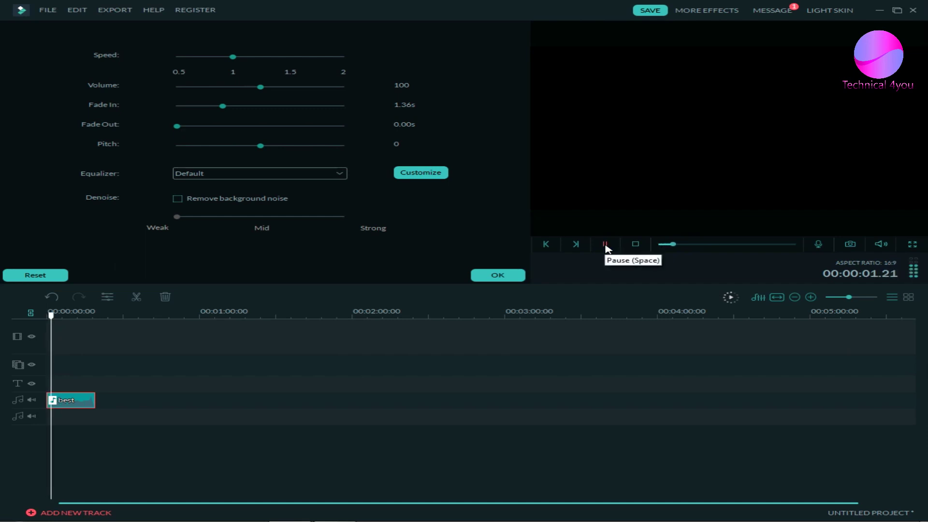
{"action": "left_click_drag", "start_coordinate": [677, 245], "coordinate": [561, 251]}
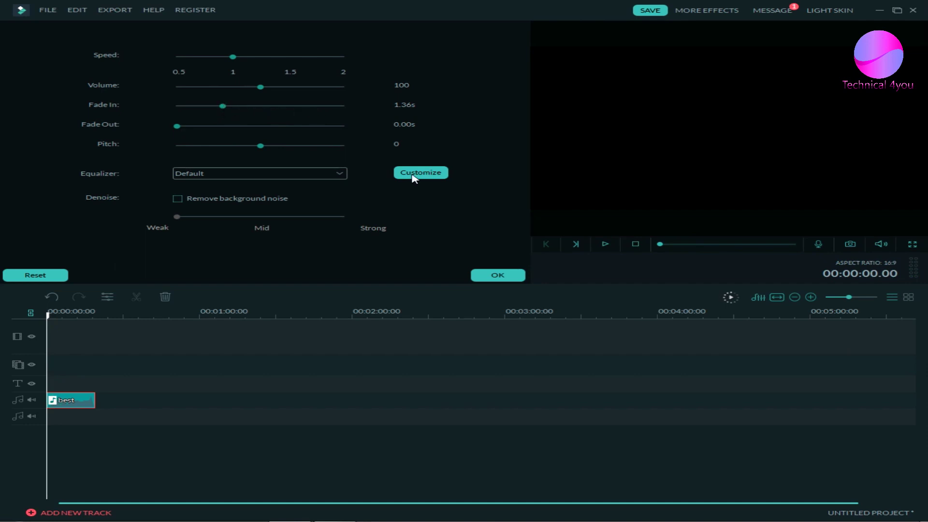
Play the last few seconds of the clip and return the playhead to shortly before its end
{"action": "left_click", "coordinate": [777, 245]}
{"action": "left_click", "coordinate": [605, 245]}
{"action": "left_click", "coordinate": [781, 245]}
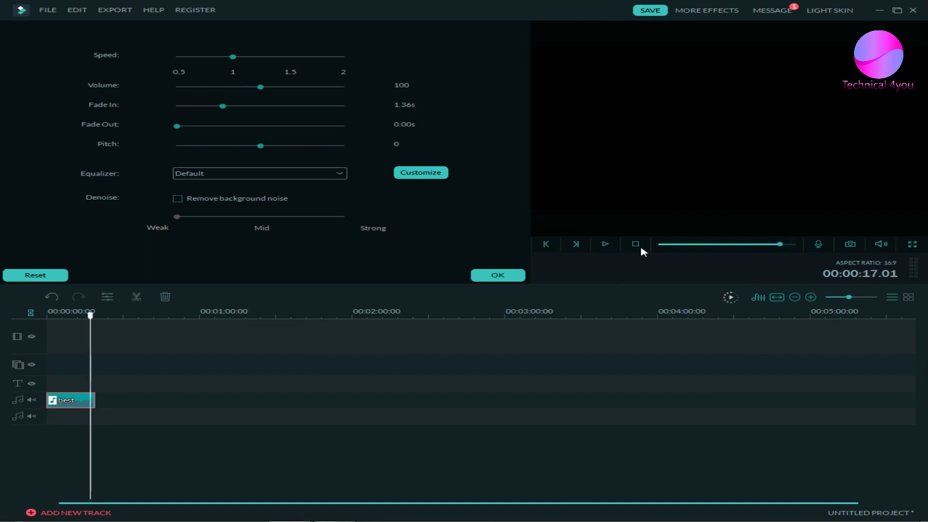
{"action": "left_click", "coordinate": [605, 246]}
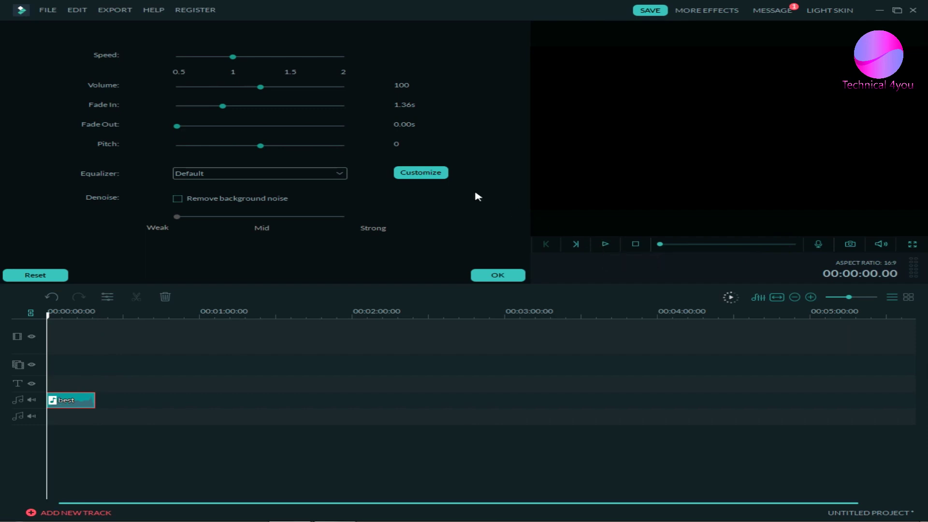
{"action": "left_click", "coordinate": [778, 245]}
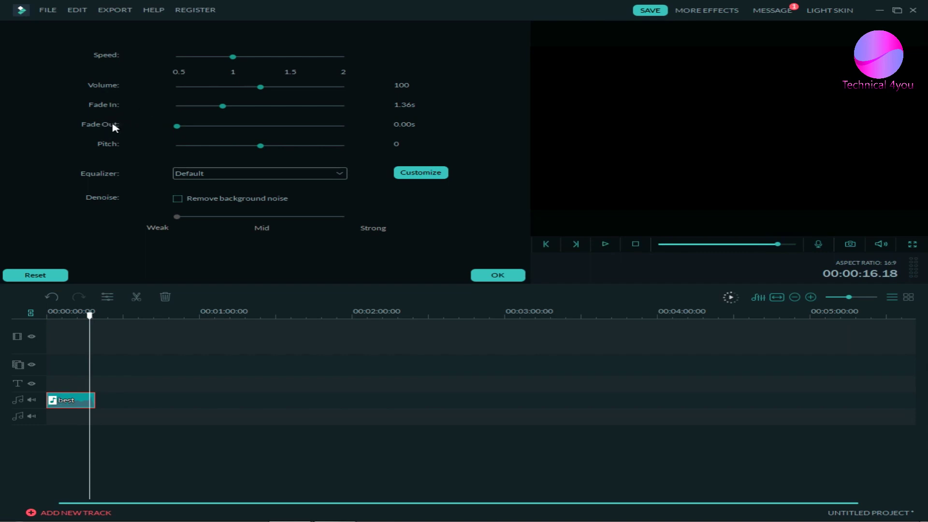
Set the clip's fade out to 1.32 s and preview how its ending sounds
{"action": "left_click_drag", "start_coordinate": [177, 126], "coordinate": [221, 127]}
{"action": "left_click", "coordinate": [605, 244]}
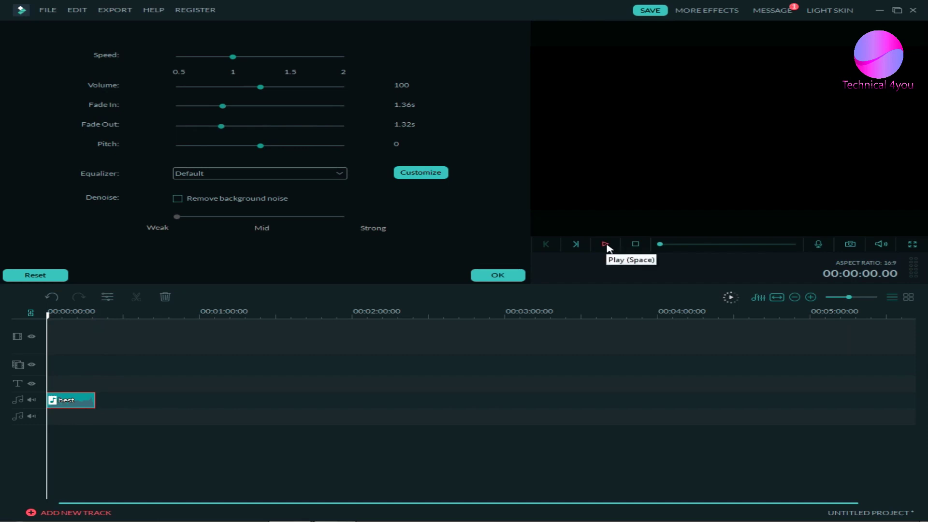
{"action": "left_click", "coordinate": [606, 245]}
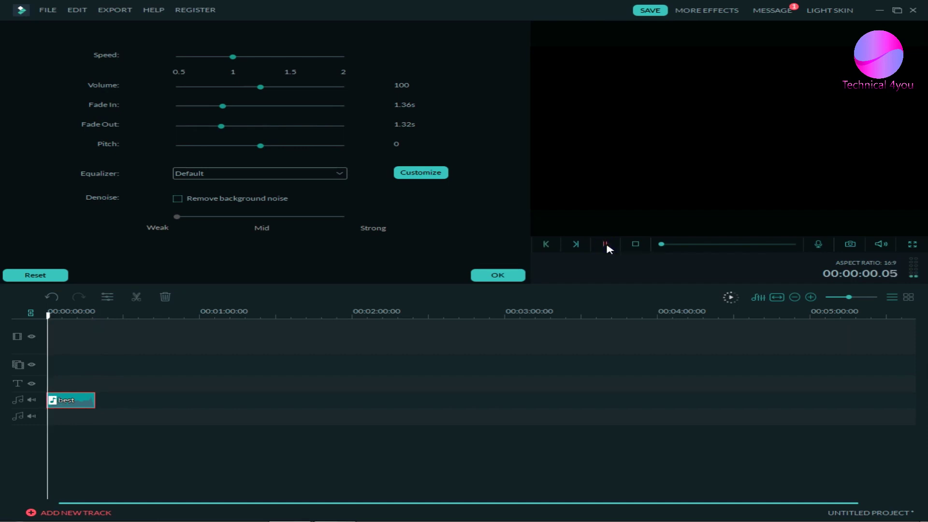
{"action": "left_click", "coordinate": [775, 244]}
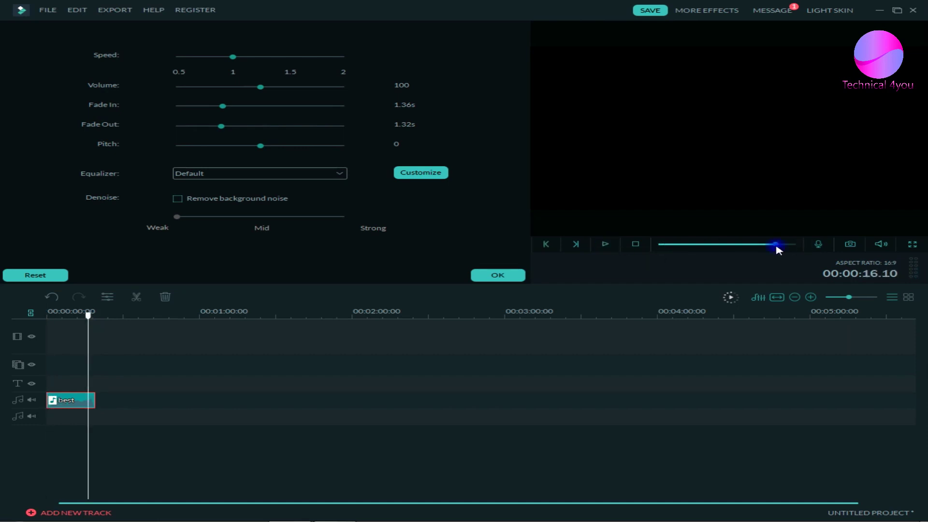
{"action": "left_click", "coordinate": [605, 245]}
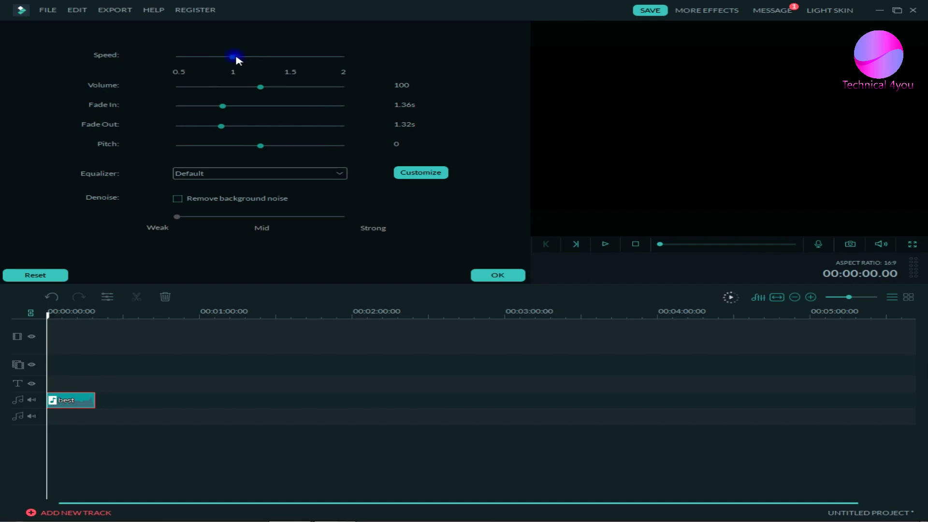
Try a speed of about 1.5 on the clip, preview it, and return the speed to 1
{"action": "left_click_drag", "start_coordinate": [237, 59], "coordinate": [282, 61]}
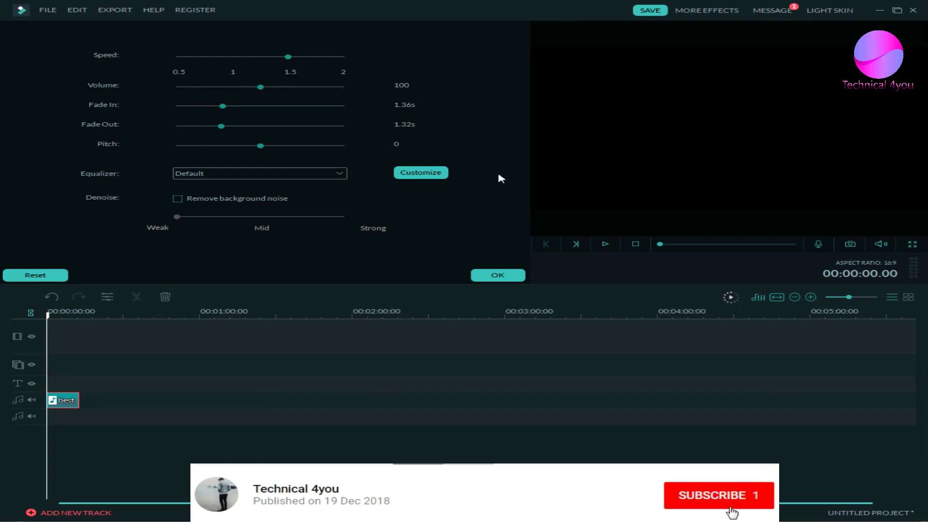
{"action": "left_click", "coordinate": [605, 245]}
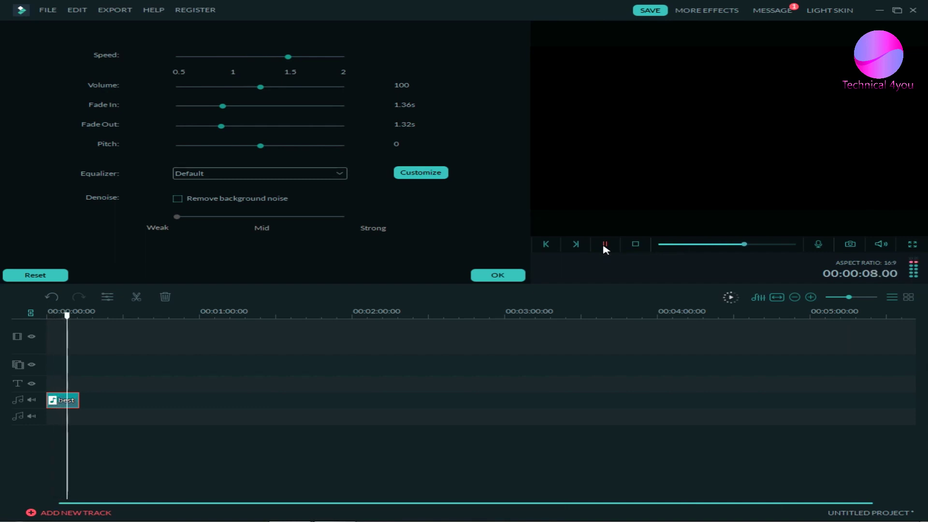
{"action": "left_click", "coordinate": [604, 246]}
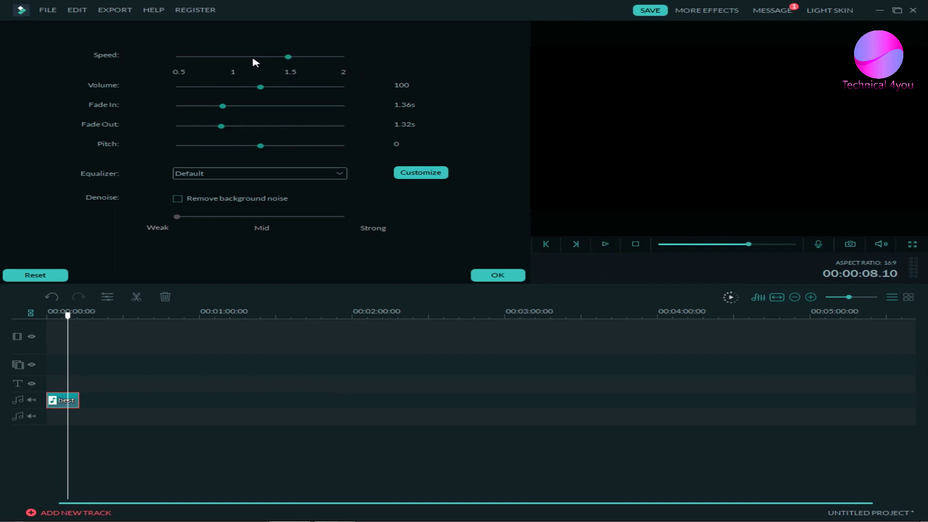
{"action": "left_click", "coordinate": [234, 60]}
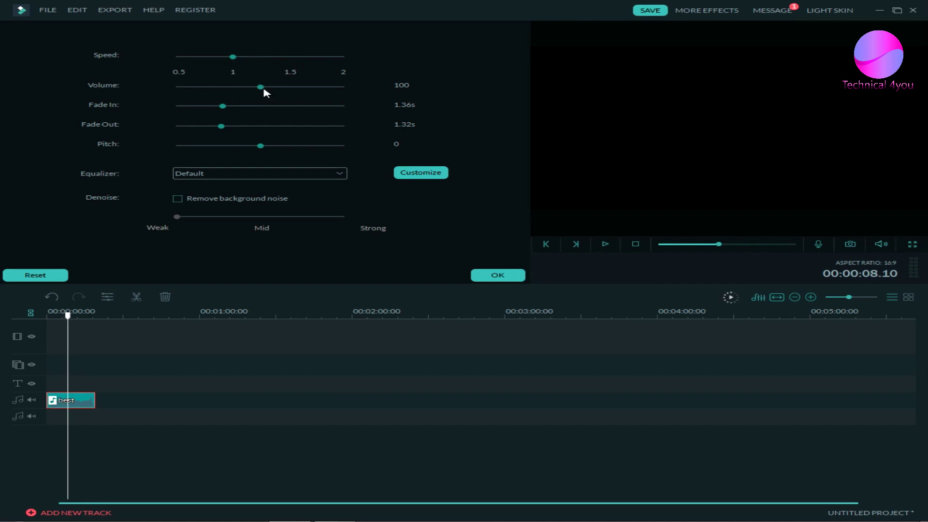
Keep the volume at 100, accept the audio settings, and delete the "best" clip from the timeline
{"action": "mouse_move", "coordinate": [264, 89]}
{"action": "left_mouse_down"}
{"action": "mouse_move", "coordinate": [358, 90]}
{"action": "mouse_move", "coordinate": [259, 93]}
{"action": "left_mouse_up"}
{"action": "left_click", "coordinate": [499, 276]}
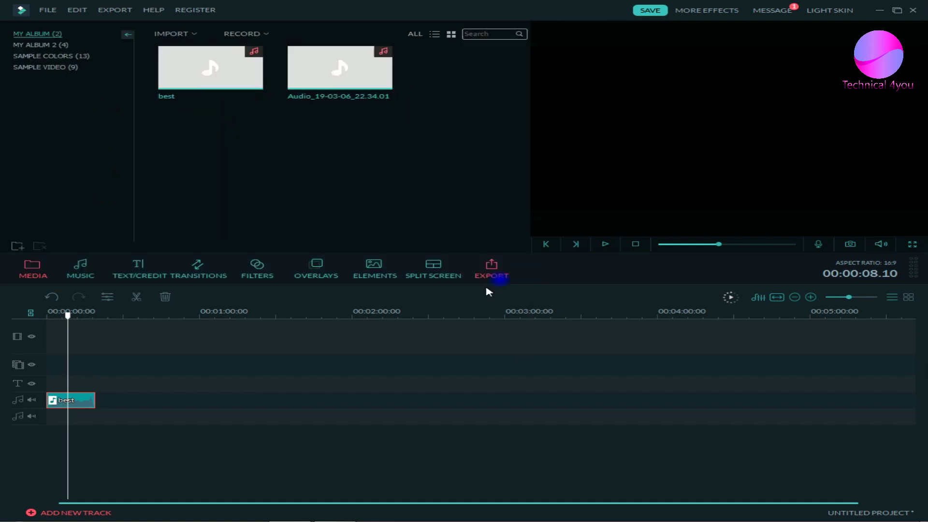
{"action": "left_click", "coordinate": [166, 298]}
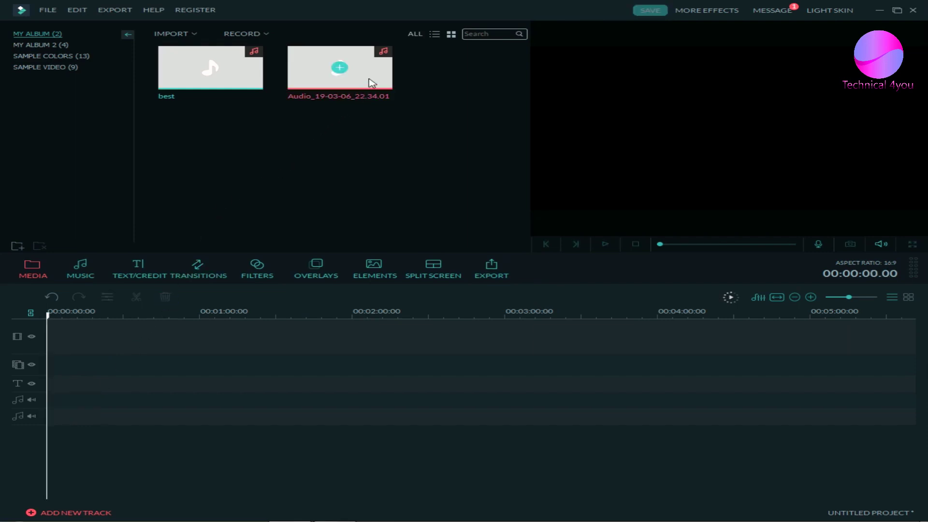
Place Audio_19-03-06_22.34.01 at the start of the first audio track, open its audio settings, and preview the unmodified sound
{"action": "left_click_drag", "start_coordinate": [358, 77], "coordinate": [49, 410]}
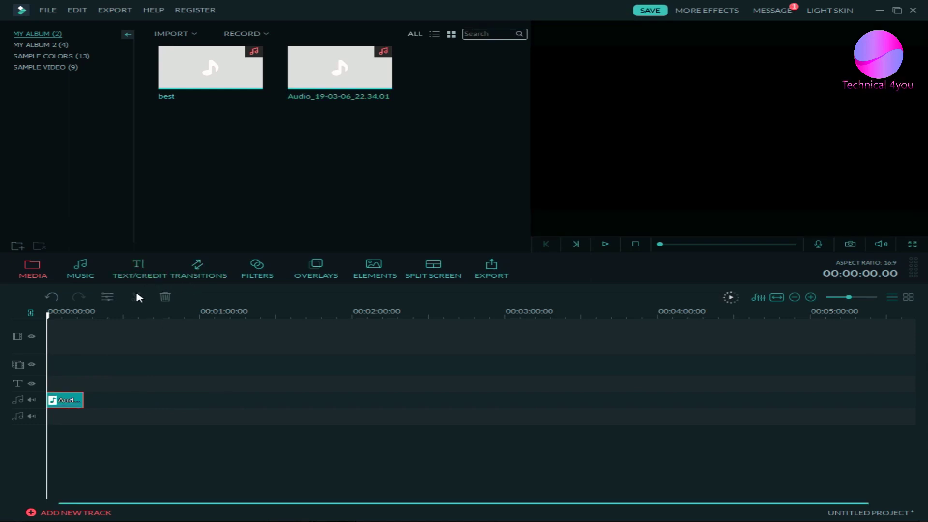
{"action": "double_click", "coordinate": [63, 401]}
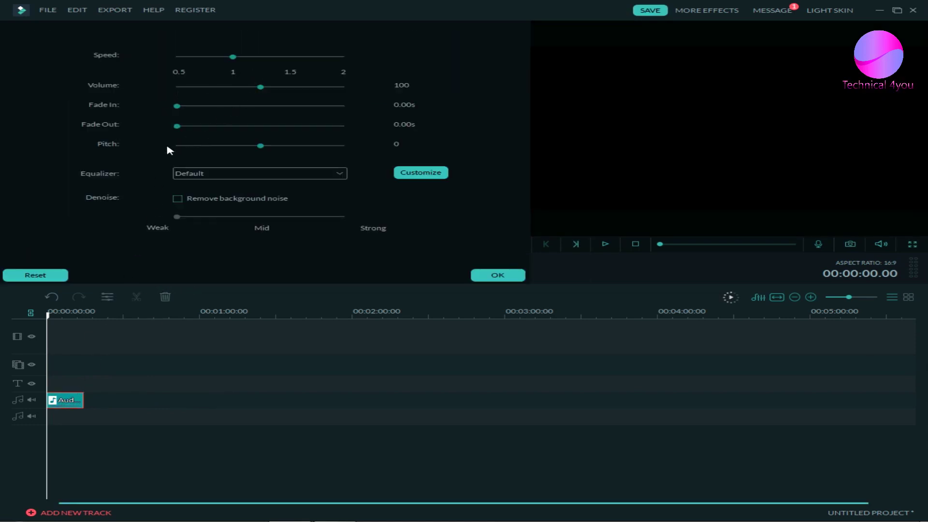
{"action": "left_click", "coordinate": [606, 244]}
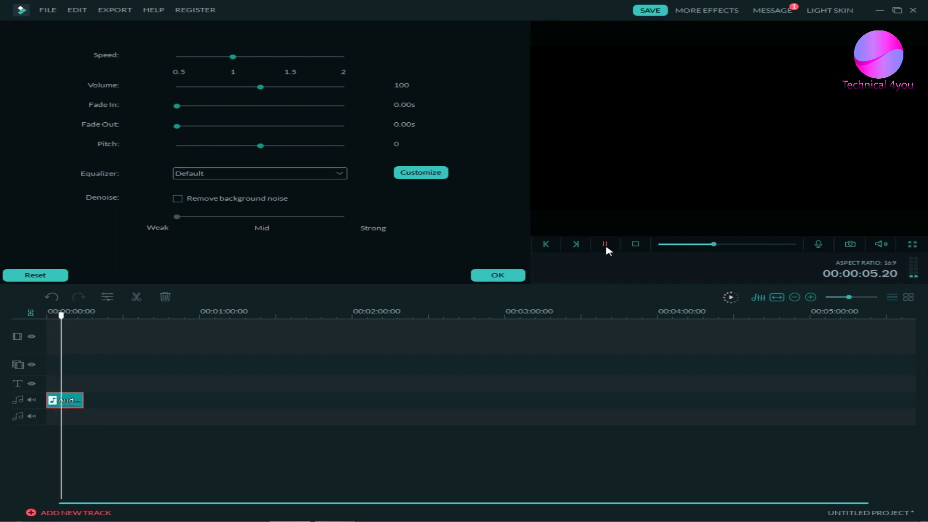
{"action": "left_click", "coordinate": [606, 246]}
{"action": "mouse_move", "coordinate": [675, 247]}
{"action": "left_mouse_down"}
{"action": "mouse_move", "coordinate": [668, 245]}
{"action": "mouse_move", "coordinate": [678, 245]}
{"action": "left_mouse_up"}
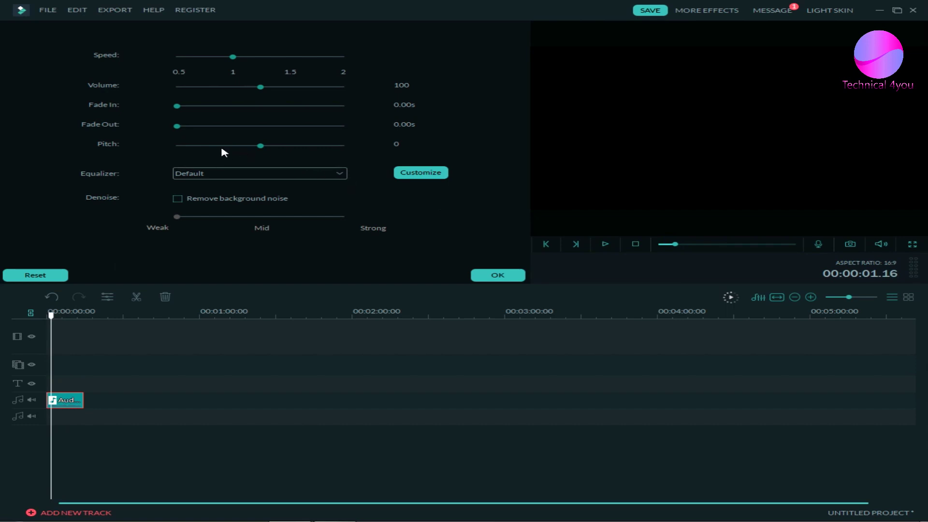
Try a pitch of 8 on the recorded audio clip and play it back
{"action": "left_click_drag", "start_coordinate": [262, 146], "coordinate": [315, 147]}
{"action": "left_click", "coordinate": [606, 246]}
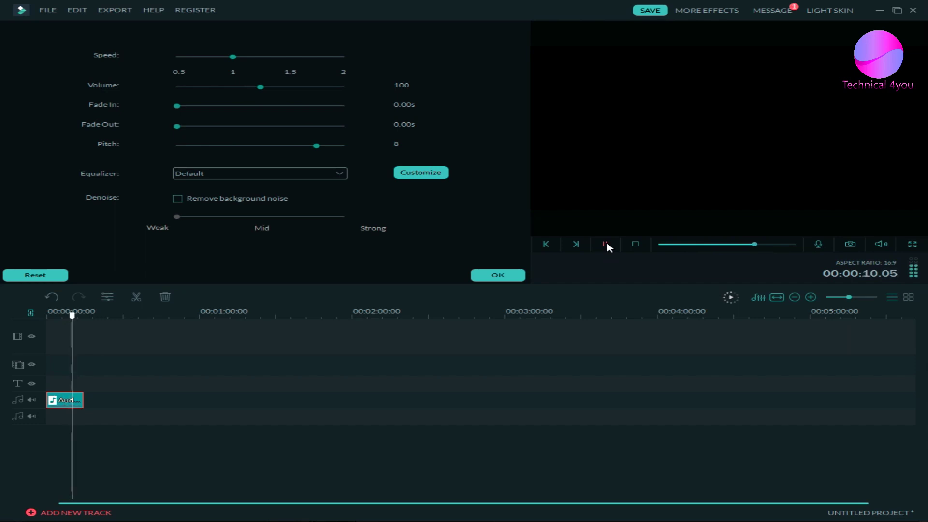
{"action": "left_click", "coordinate": [606, 245]}
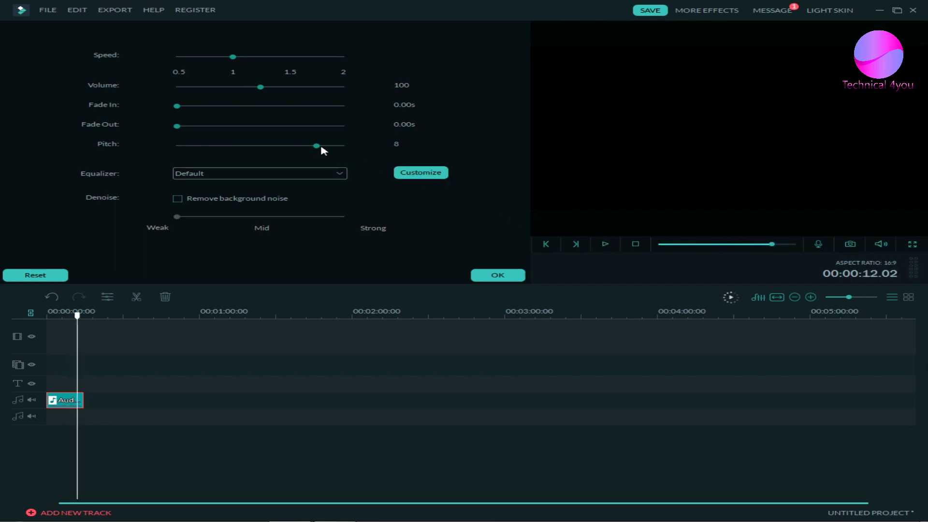
Raise the recorded clip's pitch to 12 and preview it from about 3 seconds in
{"action": "left_click_drag", "start_coordinate": [319, 150], "coordinate": [357, 152]}
{"action": "left_click", "coordinate": [720, 245]}
{"action": "left_click", "coordinate": [691, 244]}
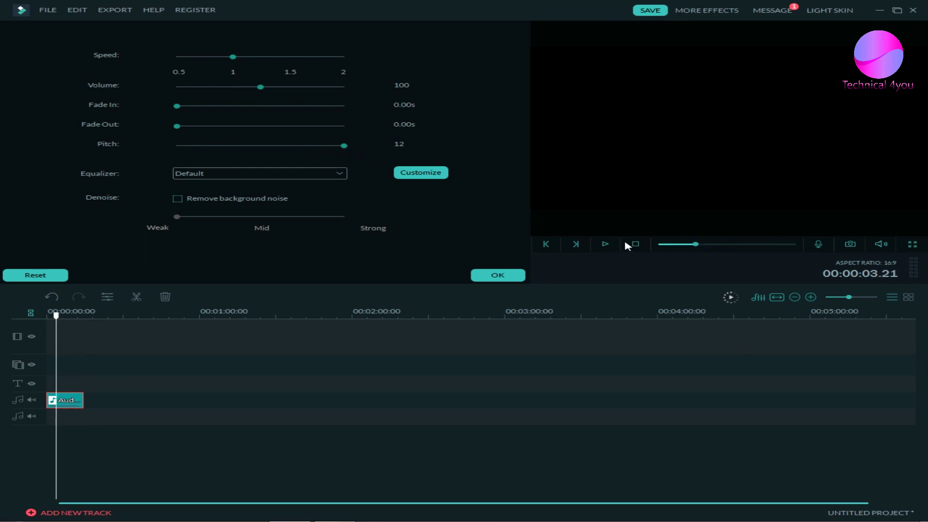
{"action": "left_click", "coordinate": [605, 245]}
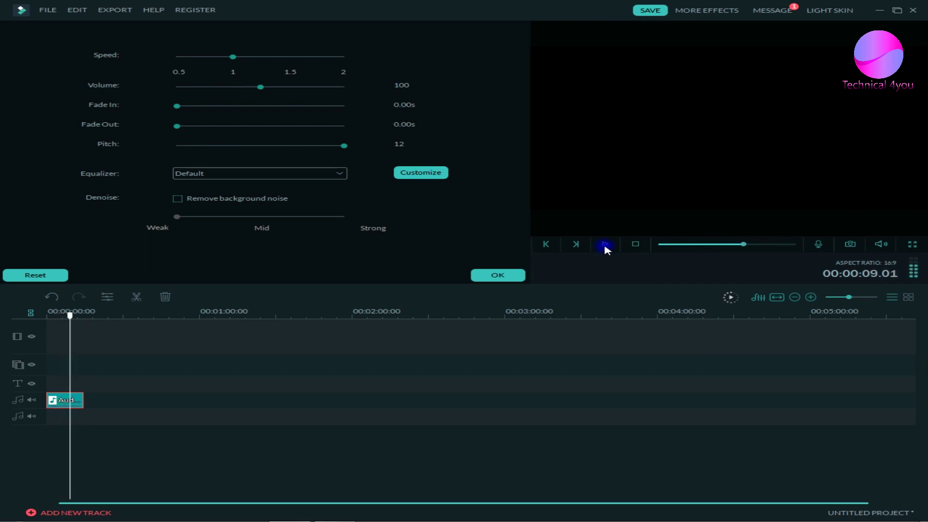
Try a pitch of -8 on the recorded clip and preview it from about 3 seconds in
{"action": "left_click", "coordinate": [604, 244]}
{"action": "left_click", "coordinate": [691, 245]}
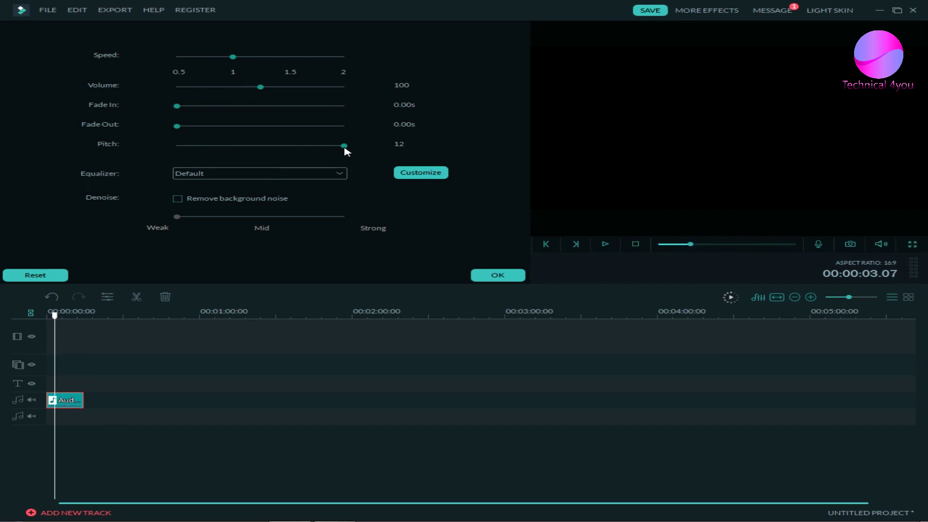
{"action": "left_click_drag", "start_coordinate": [346, 151], "coordinate": [208, 160]}
{"action": "left_click", "coordinate": [607, 245]}
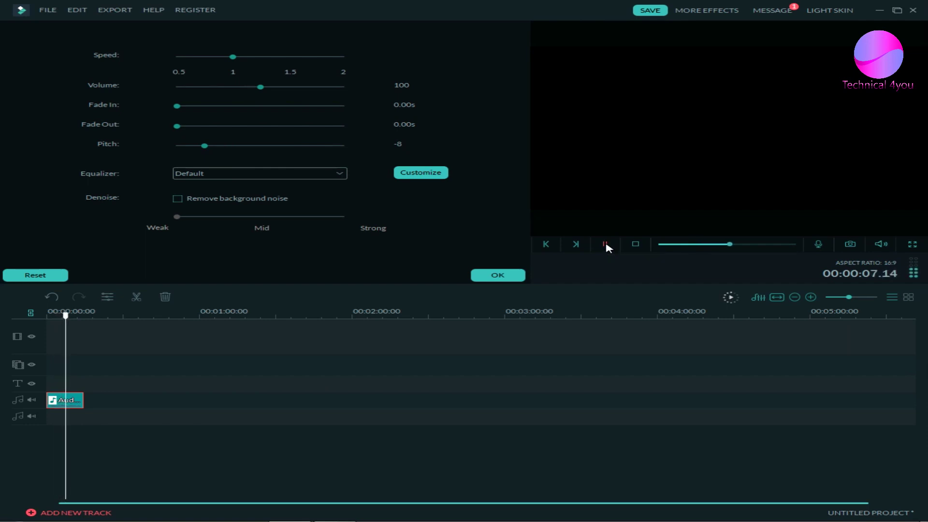
{"action": "left_click", "coordinate": [607, 245]}
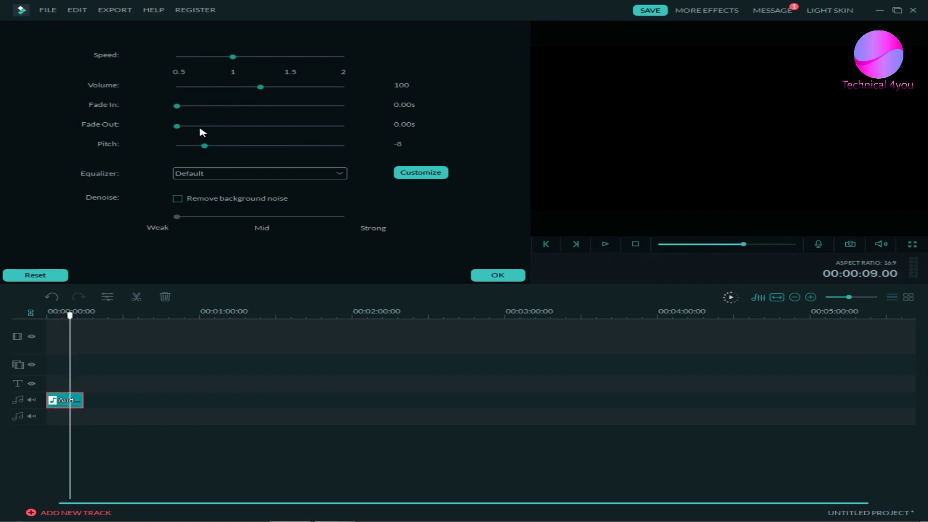
Return the recorded clip's pitch to 0 and stop the preview so the playhead is at the start
{"action": "left_click_drag", "start_coordinate": [203, 146], "coordinate": [260, 153]}
{"action": "left_click", "coordinate": [637, 245]}
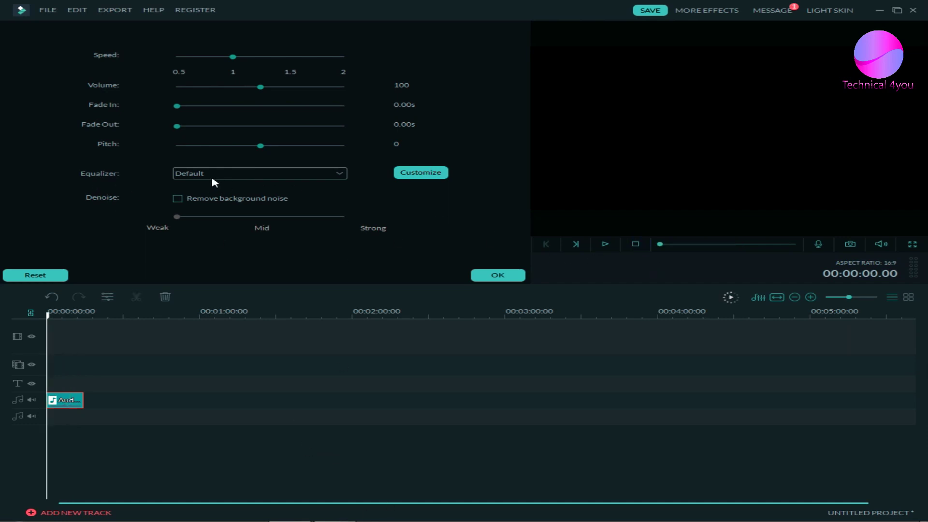
Try the Low Bass preset in the custom equalizer settings, restore Default, and accept the settings
{"action": "left_click", "coordinate": [333, 174]}
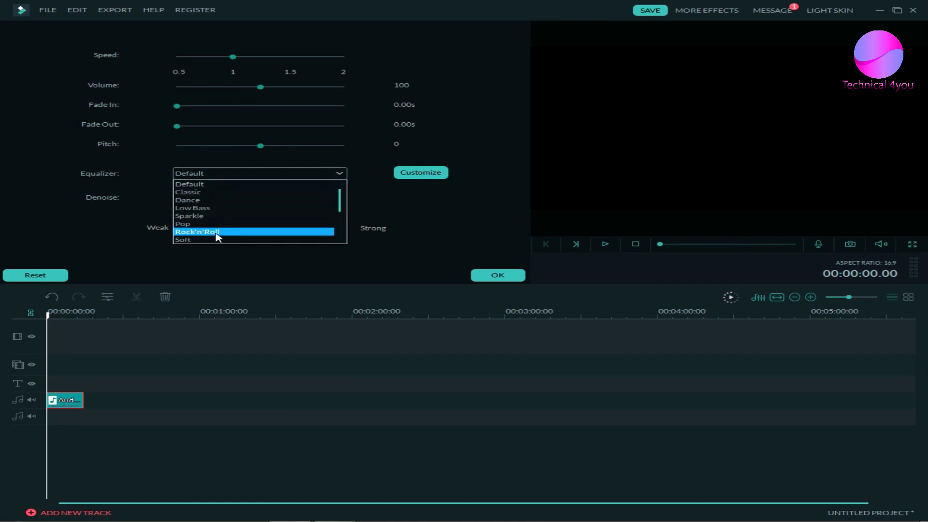
{"action": "left_click", "coordinate": [356, 182]}
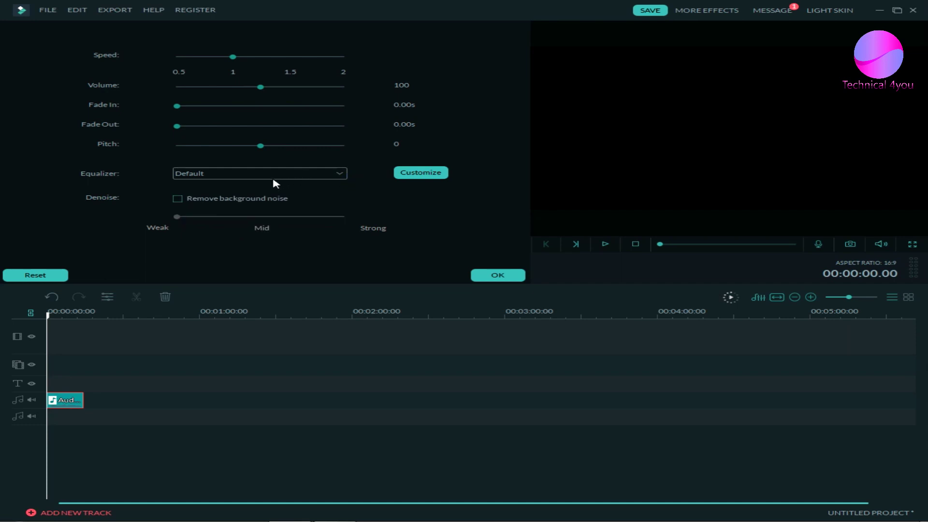
{"action": "left_click", "coordinate": [420, 174]}
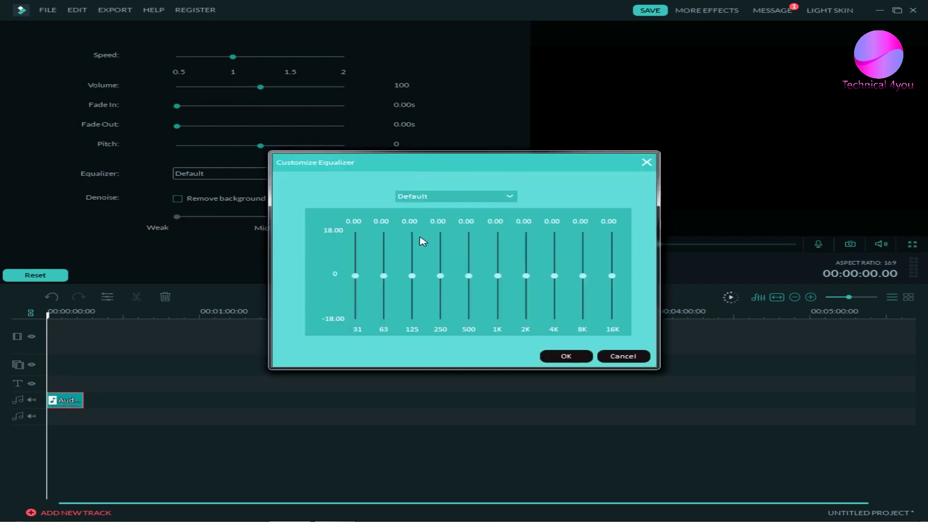
{"action": "left_click", "coordinate": [439, 202]}
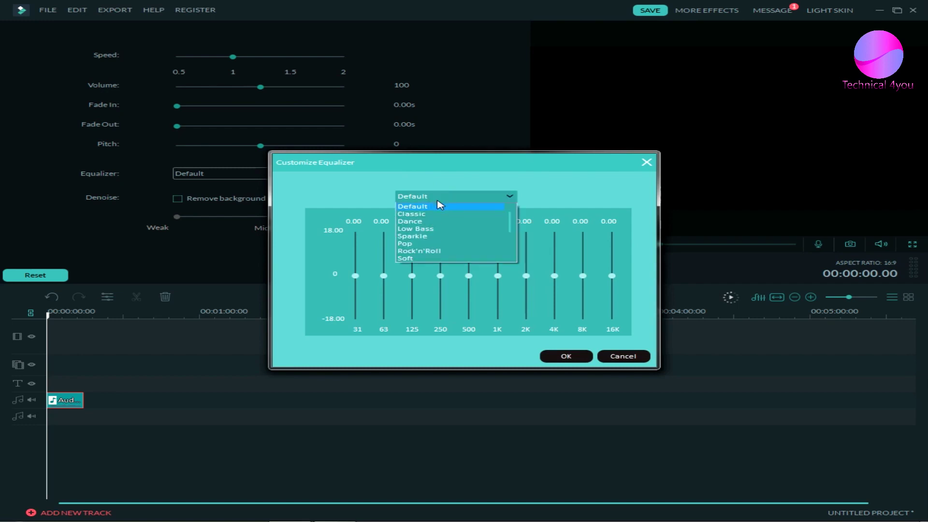
{"action": "left_click", "coordinate": [421, 230]}
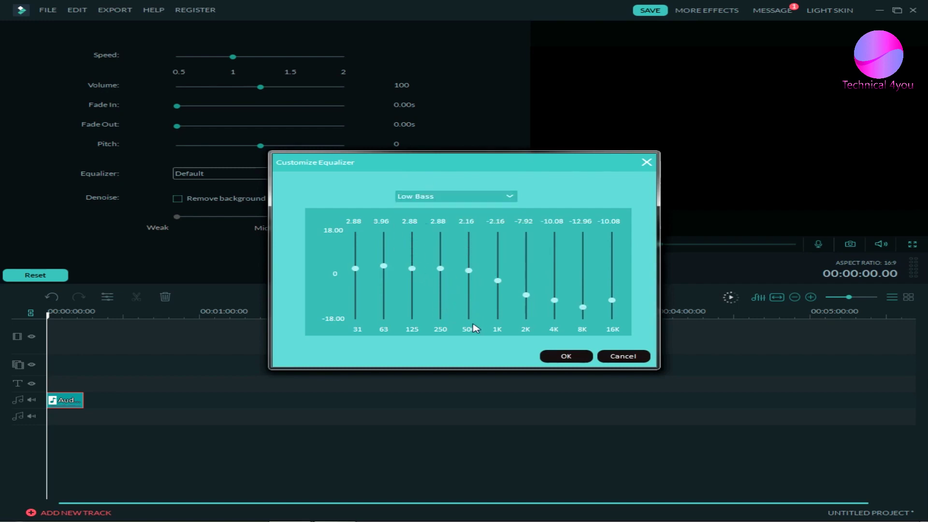
{"action": "left_click", "coordinate": [432, 197]}
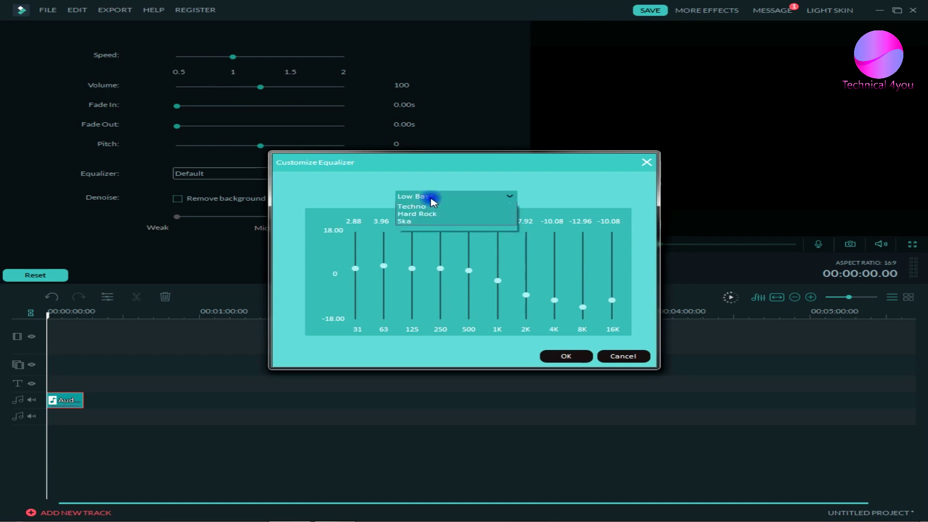
{"action": "scroll", "coordinate": [421, 216], "scroll_direction": "up", "scroll_amount": 1}
{"action": "left_click", "coordinate": [433, 207]}
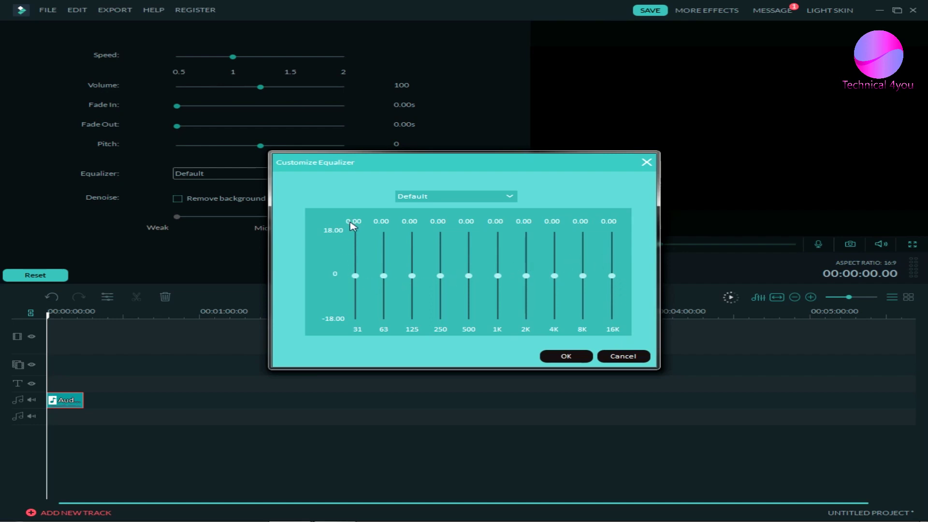
{"action": "left_click", "coordinate": [560, 356]}
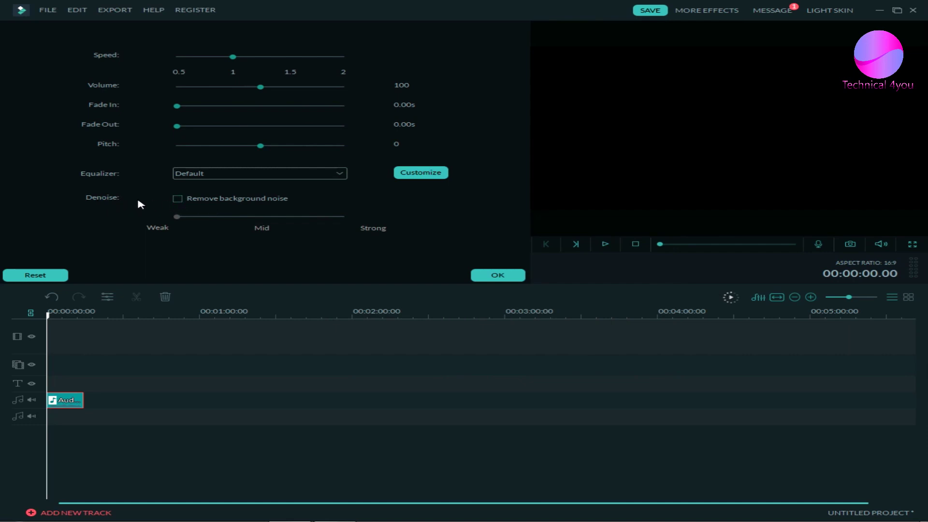
Enable background noise removal on the recorded clip at Mid strength and preview it from about 1 second in
{"action": "left_click", "coordinate": [203, 203]}
{"action": "left_click", "coordinate": [250, 217]}
{"action": "left_click_drag", "start_coordinate": [261, 218], "coordinate": [419, 219]}
{"action": "left_click_drag", "start_coordinate": [346, 220], "coordinate": [271, 222]}
{"action": "left_click", "coordinate": [250, 178]}
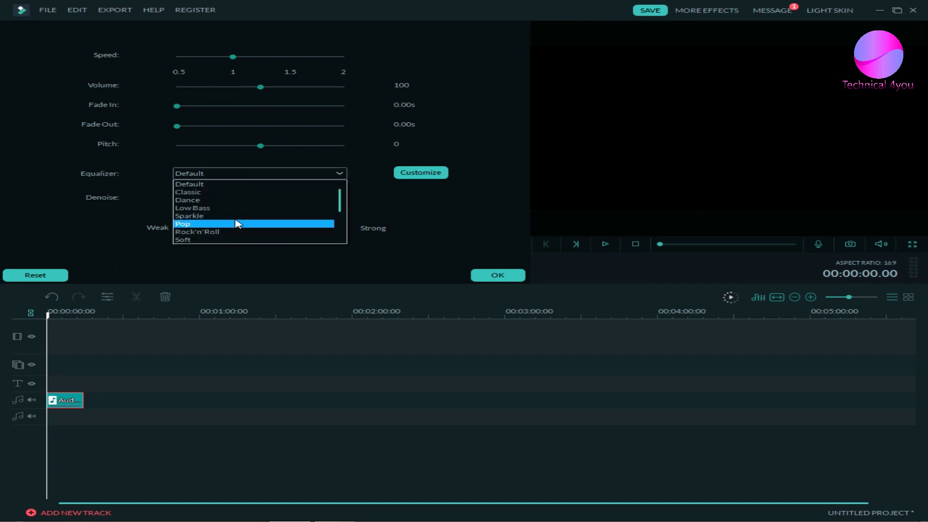
{"action": "left_click", "coordinate": [450, 226]}
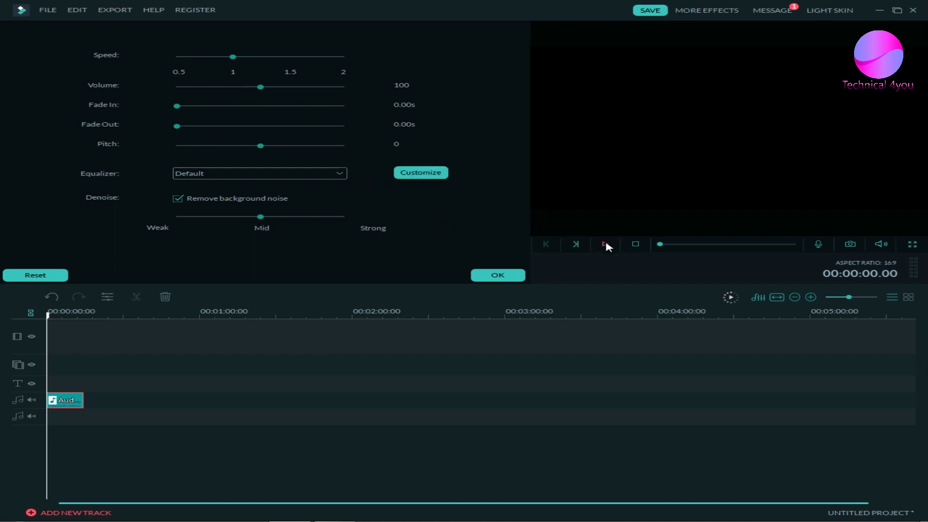
{"action": "left_click", "coordinate": [671, 244]}
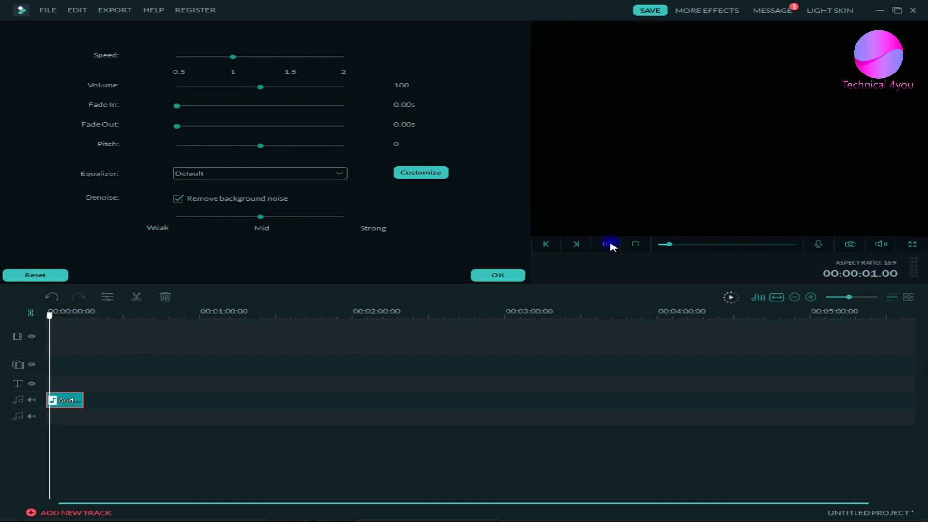
{"action": "left_click", "coordinate": [608, 244]}
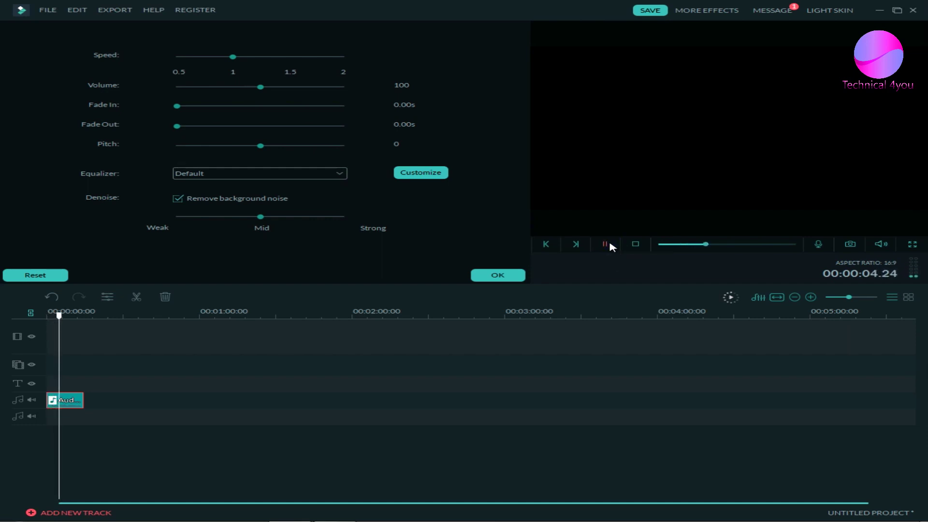
Preview the clip from about 2 seconds in with background noise removal off, and turn the removal back on
{"action": "left_click", "coordinate": [683, 245]}
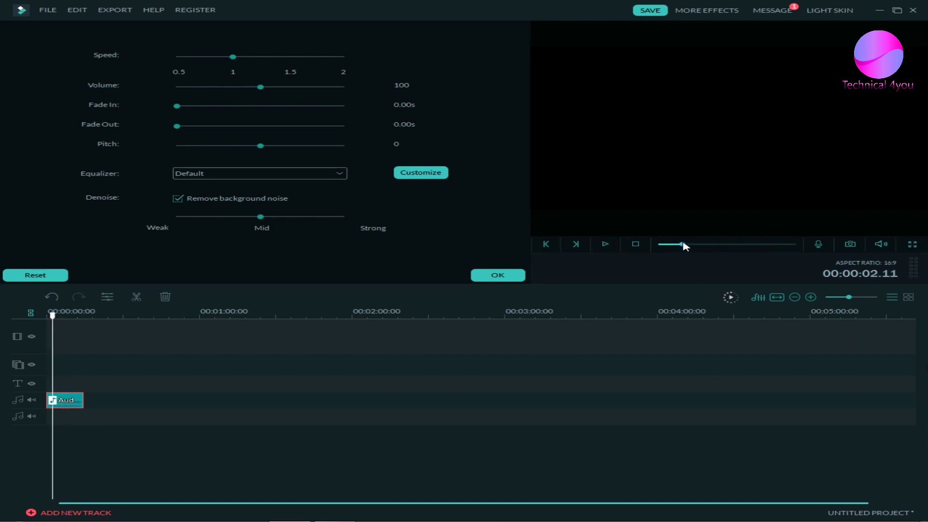
{"action": "left_click", "coordinate": [180, 200]}
{"action": "left_click", "coordinate": [607, 243]}
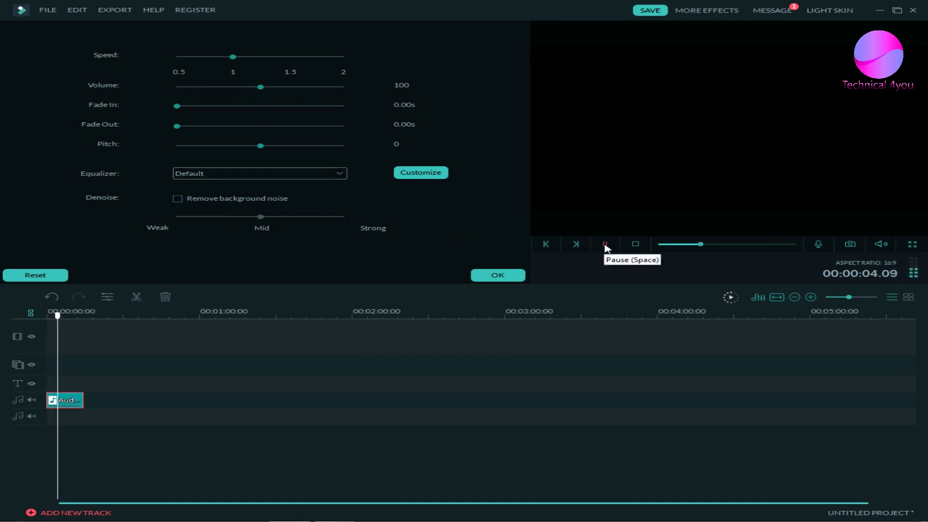
{"action": "left_click", "coordinate": [605, 246]}
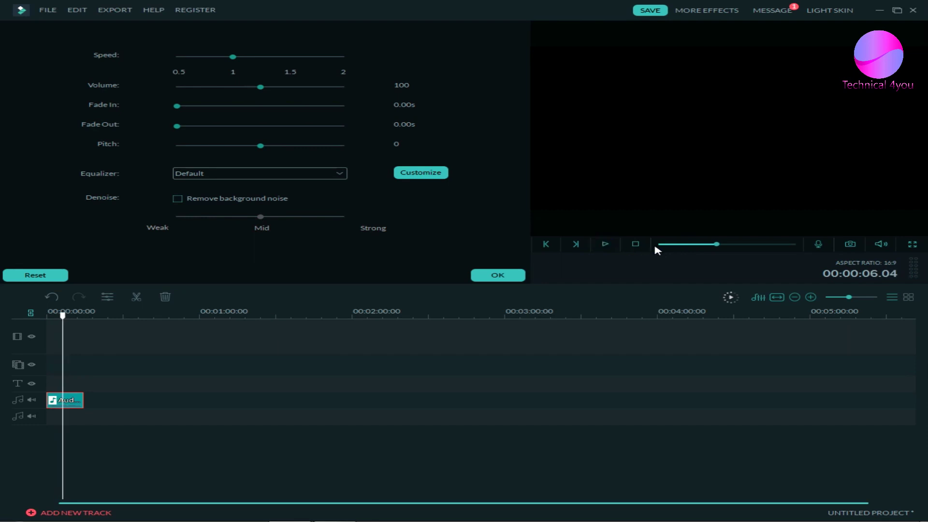
{"action": "left_click", "coordinate": [691, 244]}
{"action": "left_click", "coordinate": [188, 200]}
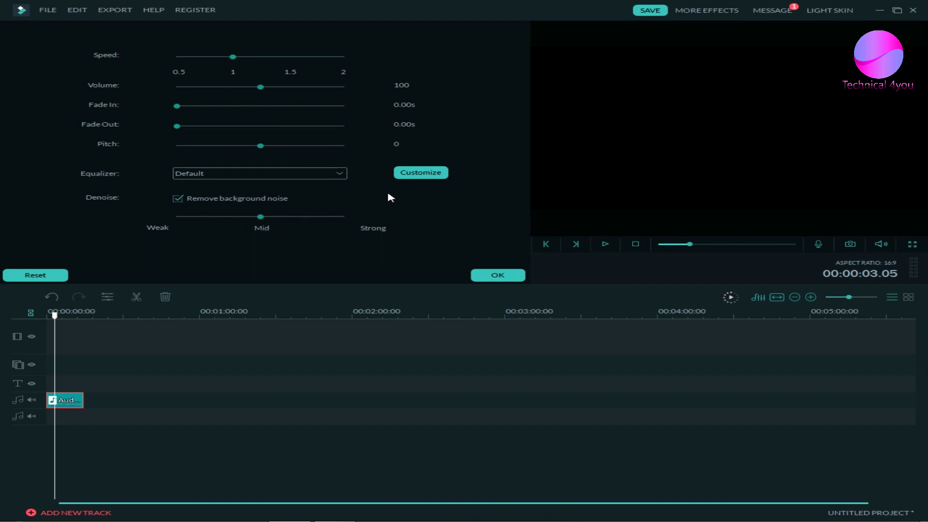
Try custom equalizer gains of 2.52, 5.04, 2.88, 2.88 and 2.16 for bands 31, 63, 125, 250 and 500, and preview the clip
{"action": "left_click", "coordinate": [421, 173]}
{"action": "left_click_drag", "start_coordinate": [453, 166], "coordinate": [305, 91]}
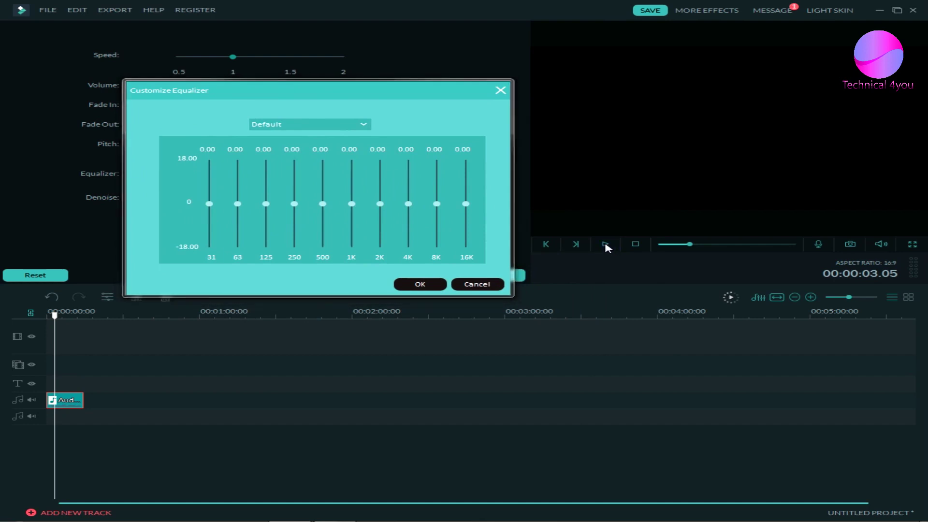
{"action": "left_click", "coordinate": [296, 126]}
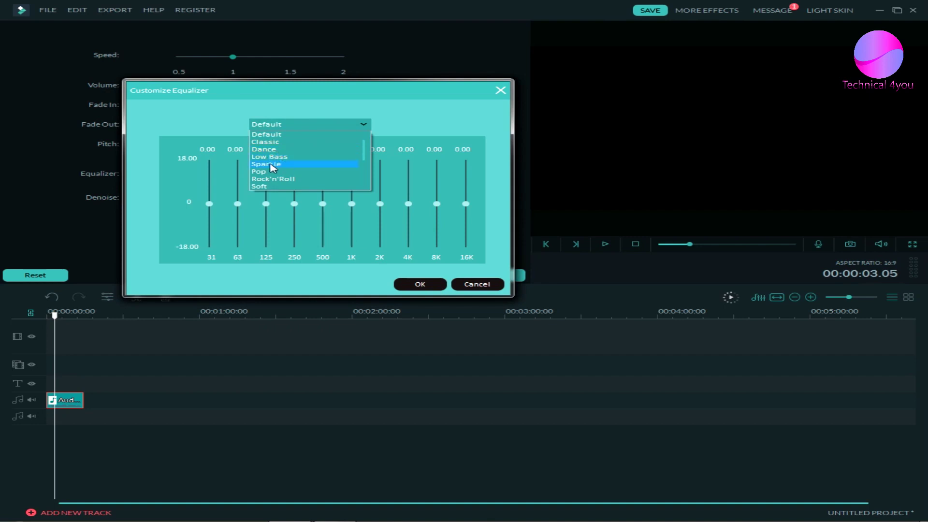
{"action": "left_click", "coordinate": [358, 126]}
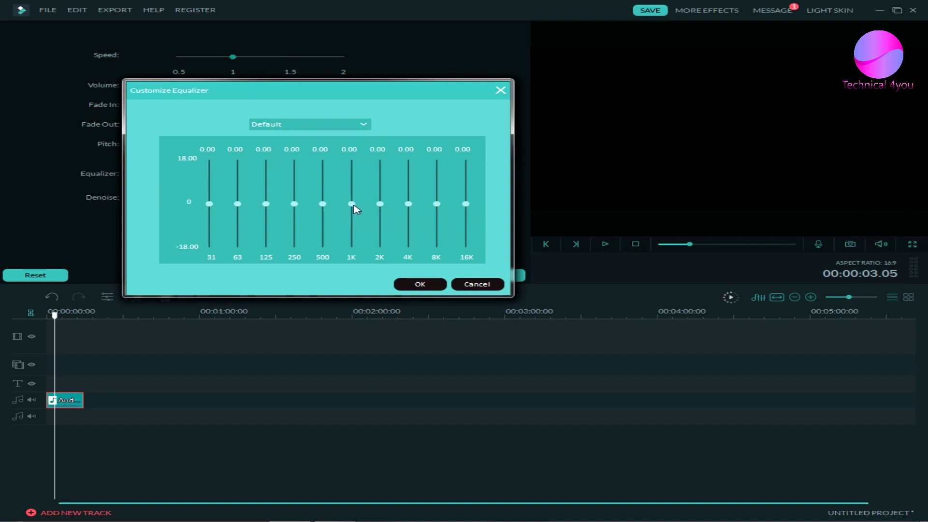
{"action": "left_click_drag", "start_coordinate": [209, 204], "coordinate": [322, 199]}
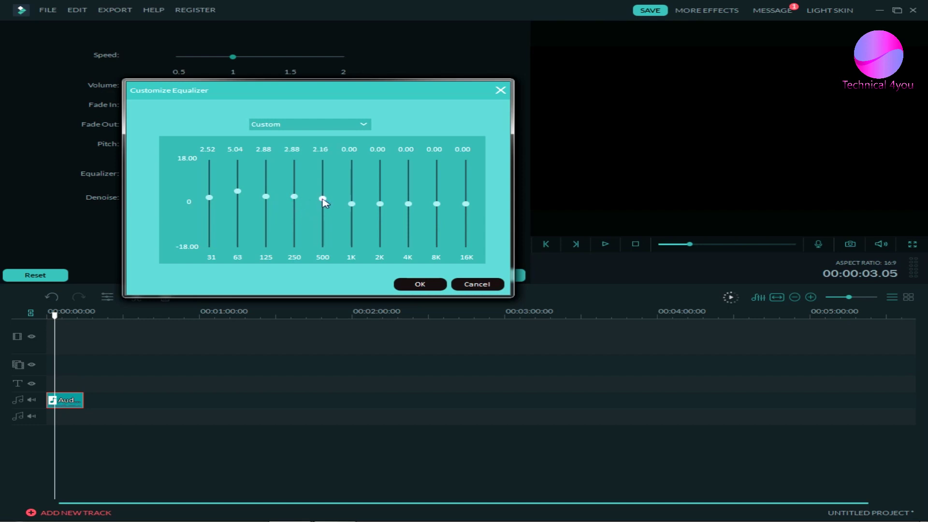
{"action": "left_click", "coordinate": [410, 284]}
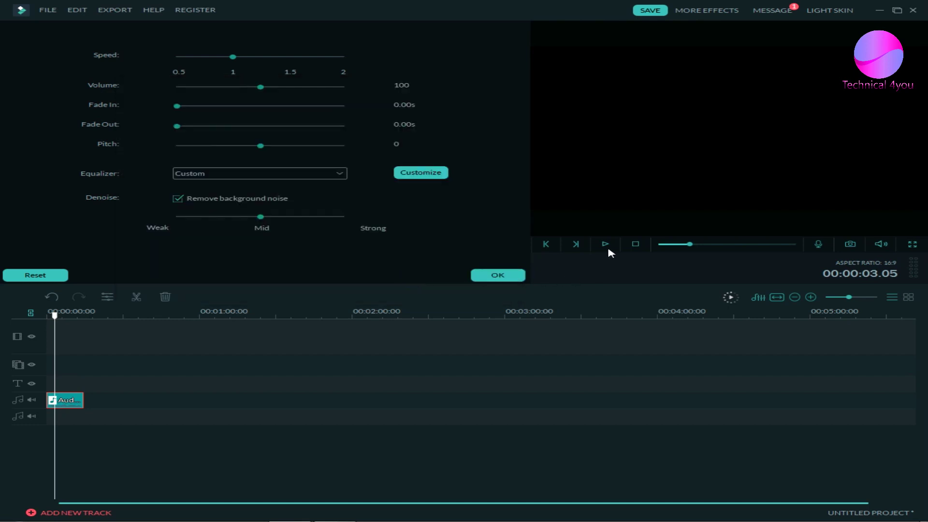
{"action": "left_click", "coordinate": [608, 248]}
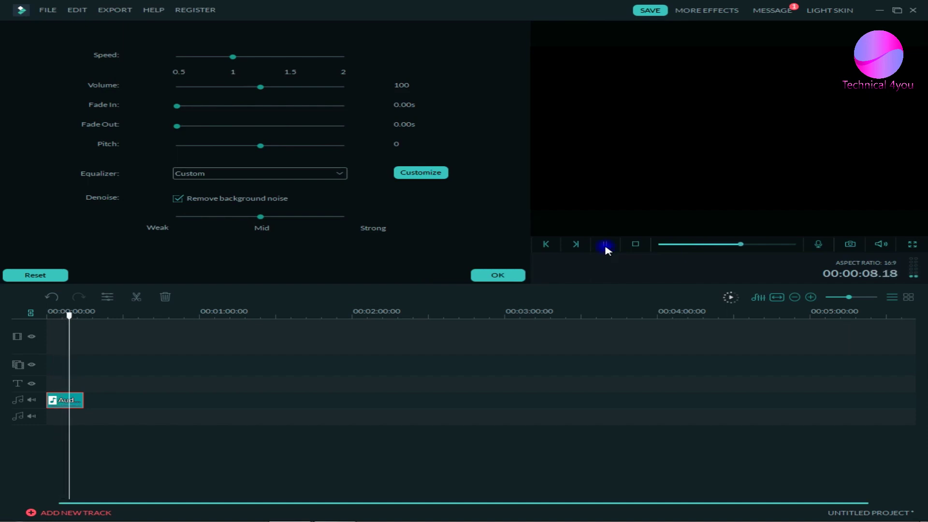
{"action": "left_click", "coordinate": [606, 248]}
Try the Default and Classic presets in the custom equalizer settings and discard the changes
{"action": "left_click", "coordinate": [424, 174]}
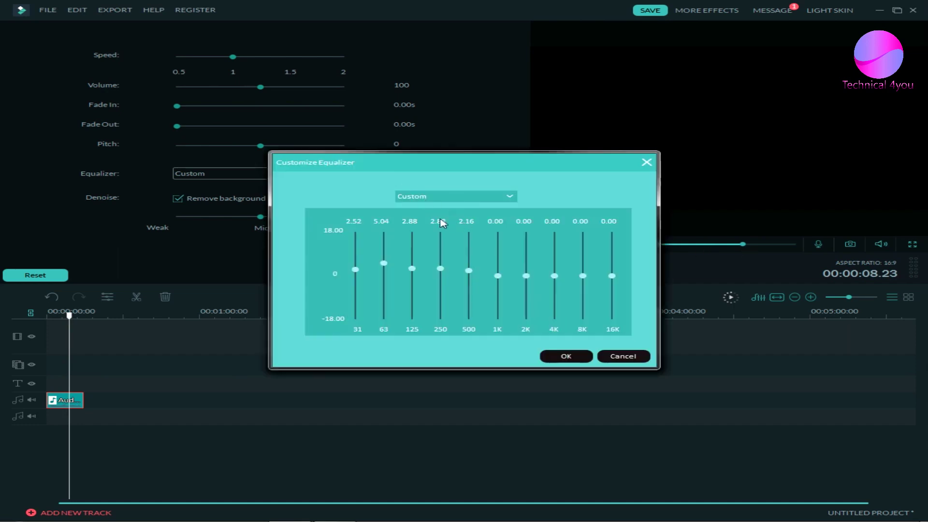
{"action": "left_click", "coordinate": [447, 198]}
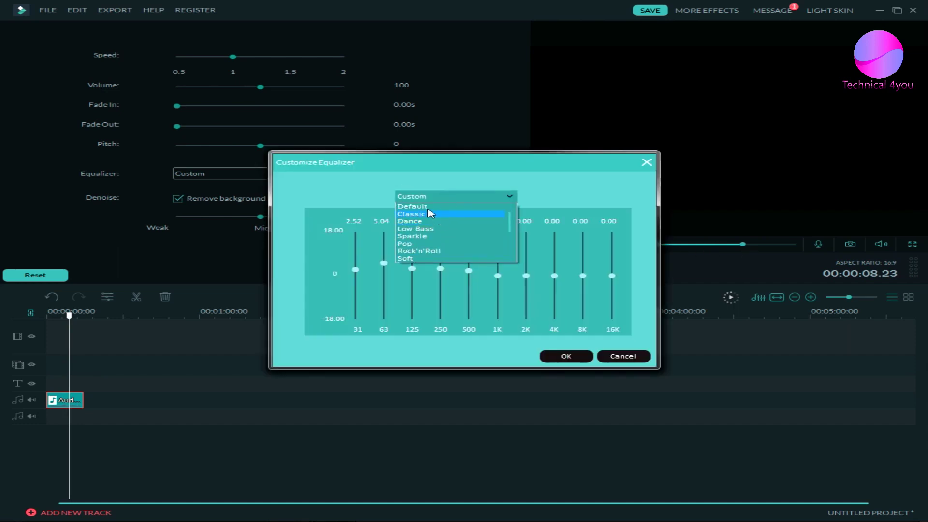
{"action": "left_click", "coordinate": [426, 207]}
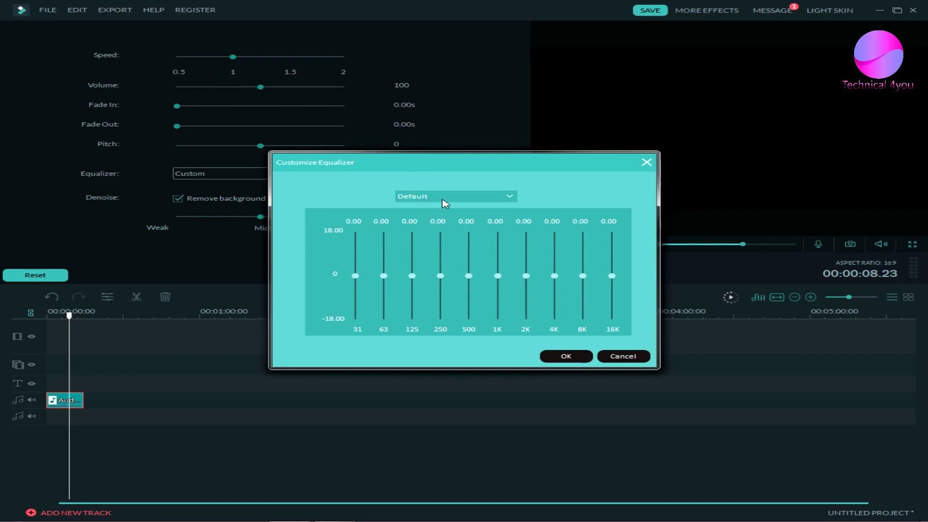
{"action": "left_click", "coordinate": [442, 199]}
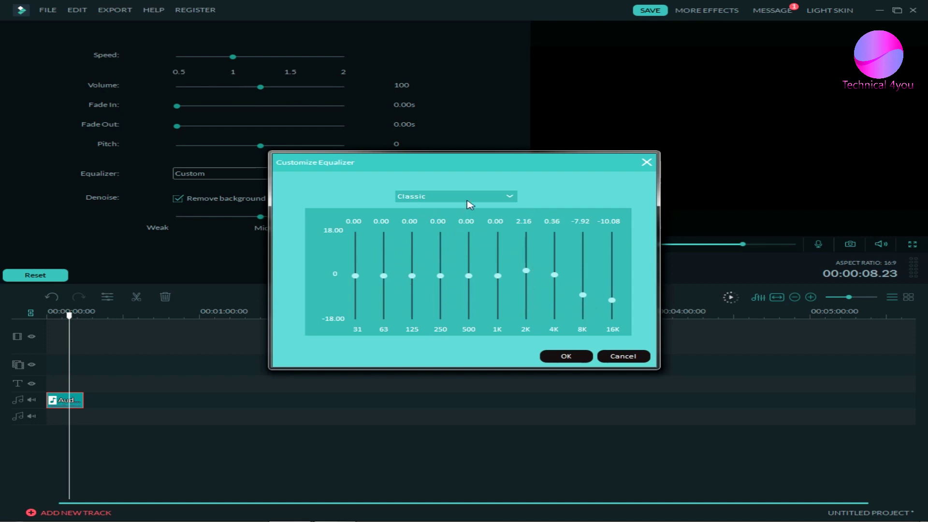
{"action": "left_click", "coordinate": [468, 199]}
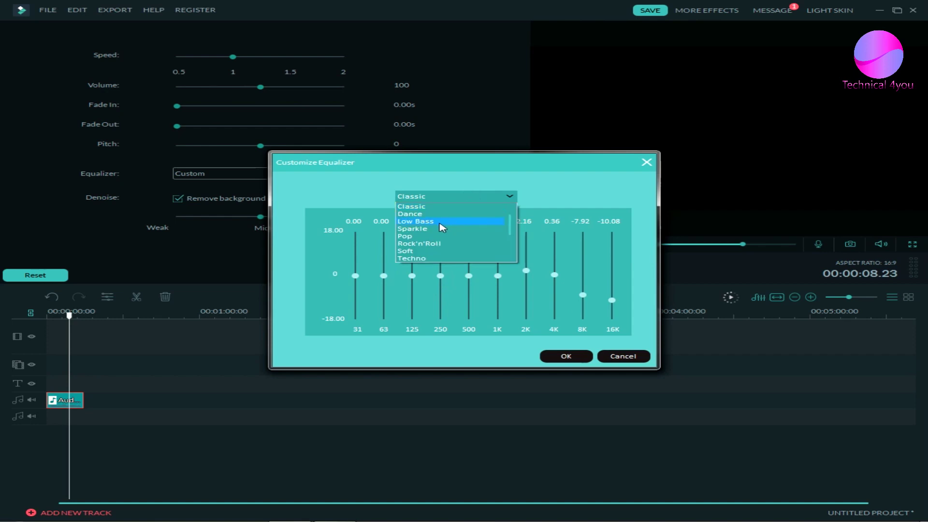
{"action": "left_click", "coordinate": [623, 357]}
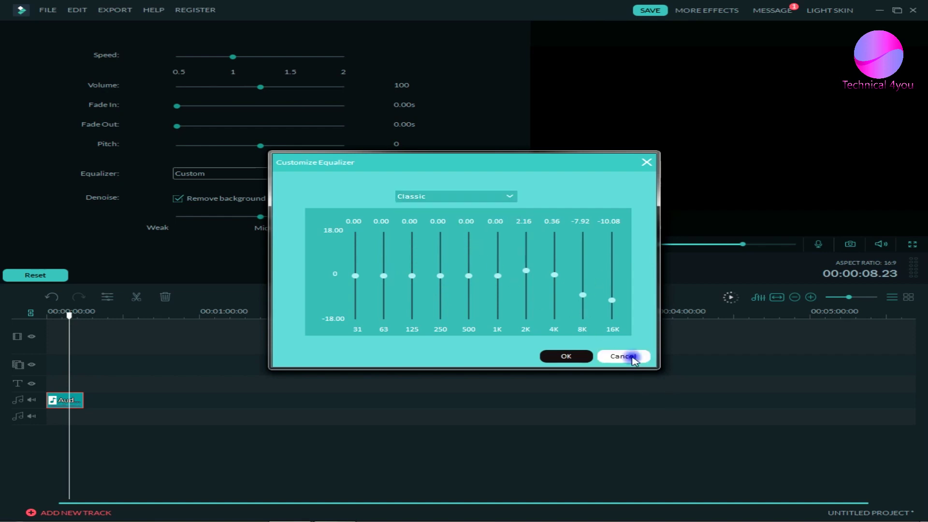
{"action": "left_click", "coordinate": [629, 357]}
Set the recorded clip's equalizer to the Classic preset
{"action": "left_click", "coordinate": [224, 184]}
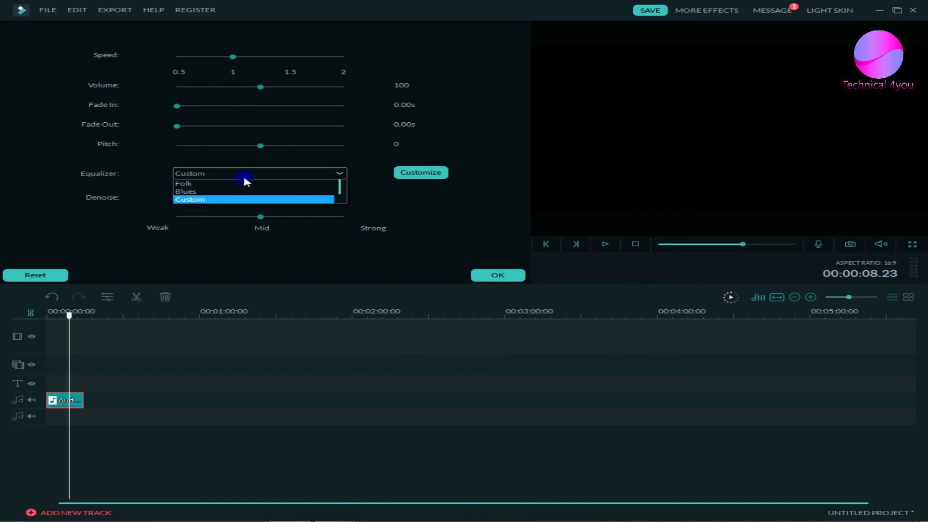
{"action": "scroll", "coordinate": [227, 208], "scroll_direction": "up", "scroll_amount": 2}
{"action": "scroll", "coordinate": [226, 201], "scroll_direction": "up", "scroll_amount": 3}
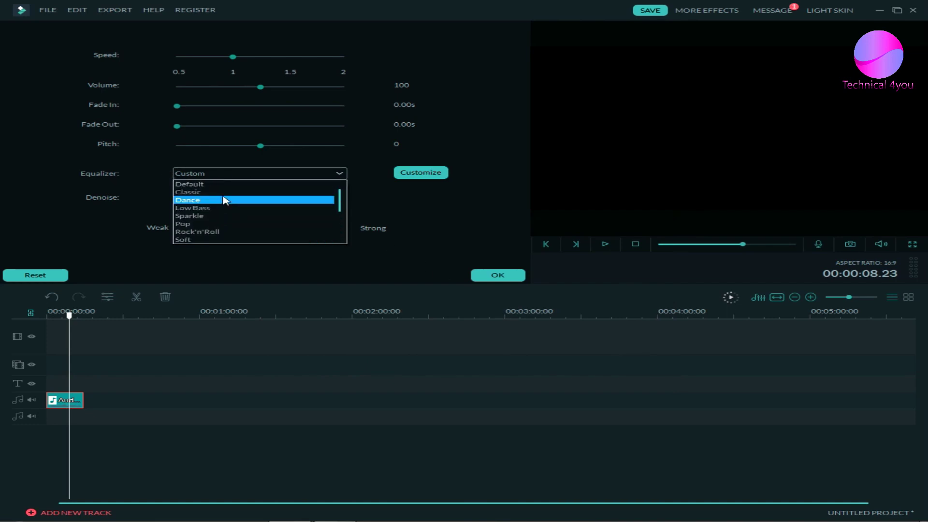
{"action": "left_click", "coordinate": [215, 192]}
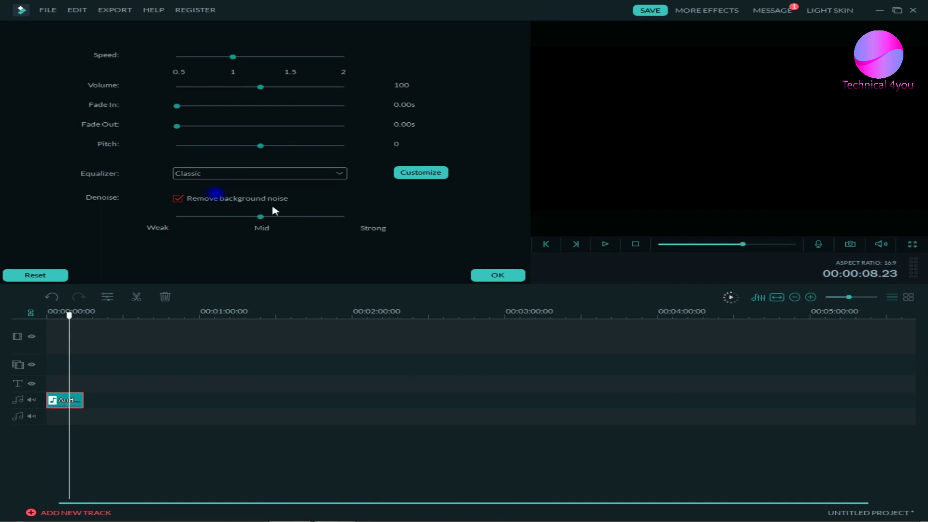
Preview the recorded clip from an earlier point with the Classic equalizer preset applied
{"action": "left_click", "coordinate": [698, 245]}
{"action": "left_click", "coordinate": [606, 249]}
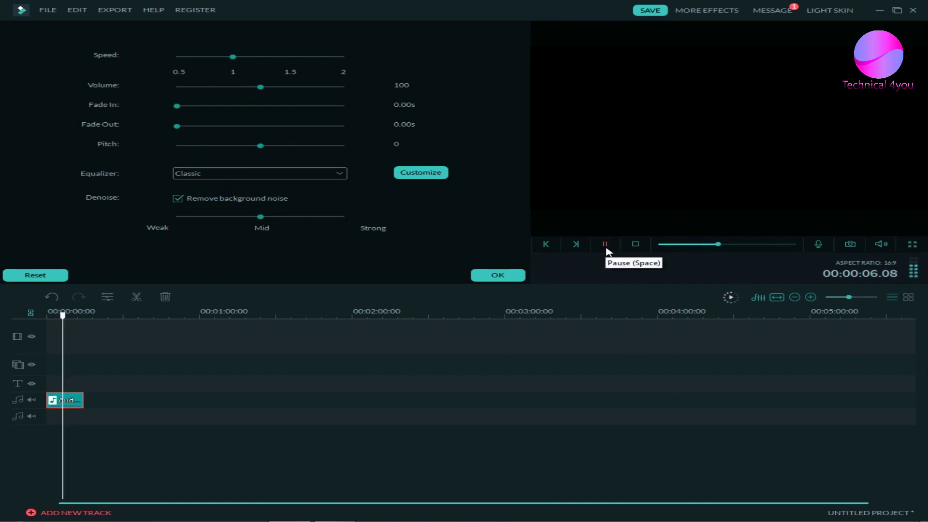
{"action": "left_click", "coordinate": [606, 248]}
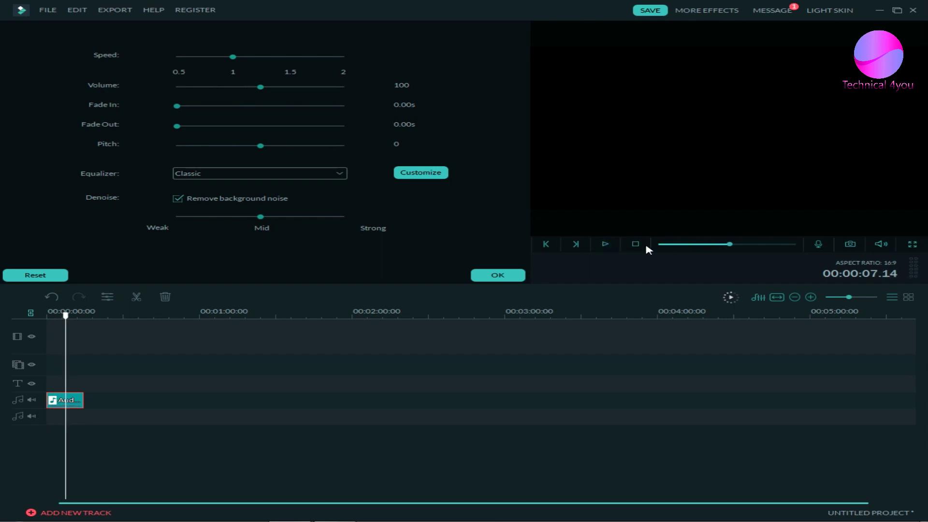
Set the recorded clip's equalizer to the Dance preset and preview the clip from 00:00:03.15
{"action": "left_click", "coordinate": [694, 245]}
{"action": "left_click", "coordinate": [227, 180]}
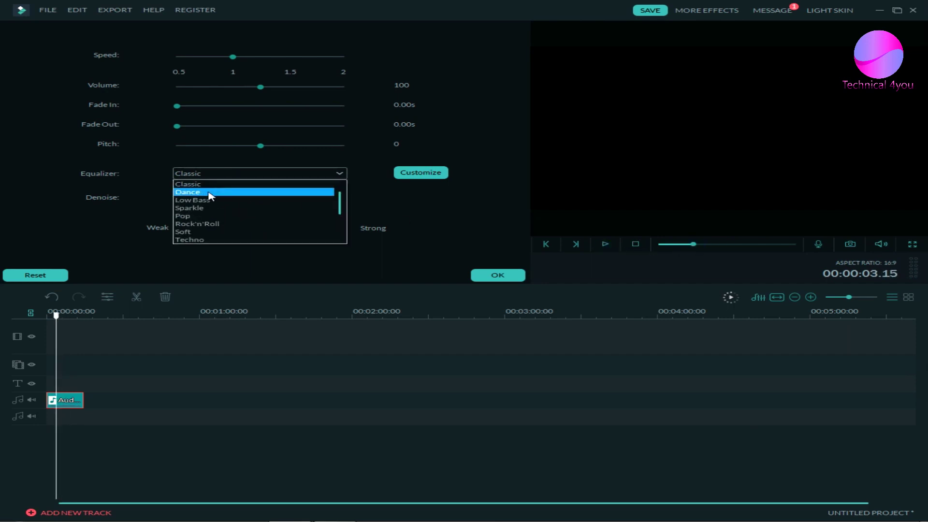
{"action": "left_click", "coordinate": [209, 193]}
{"action": "left_click", "coordinate": [607, 246]}
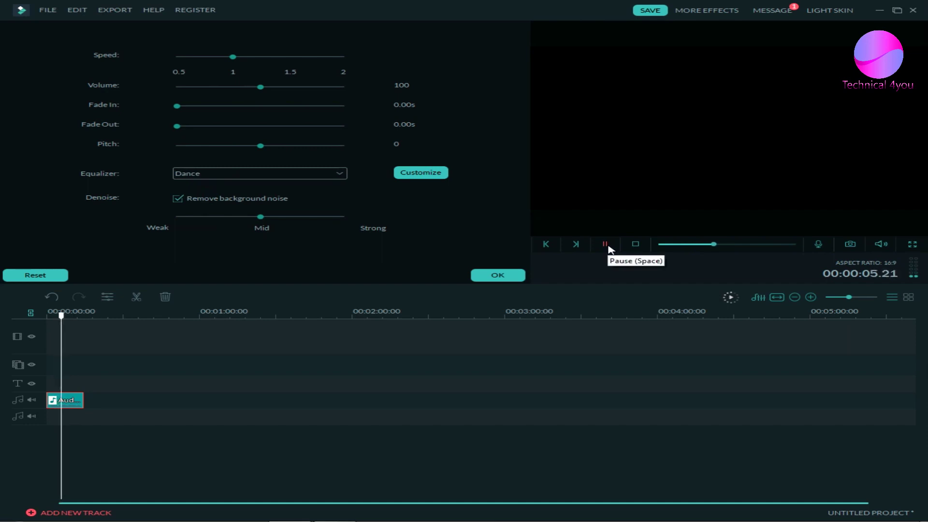
{"action": "left_click", "coordinate": [606, 245]}
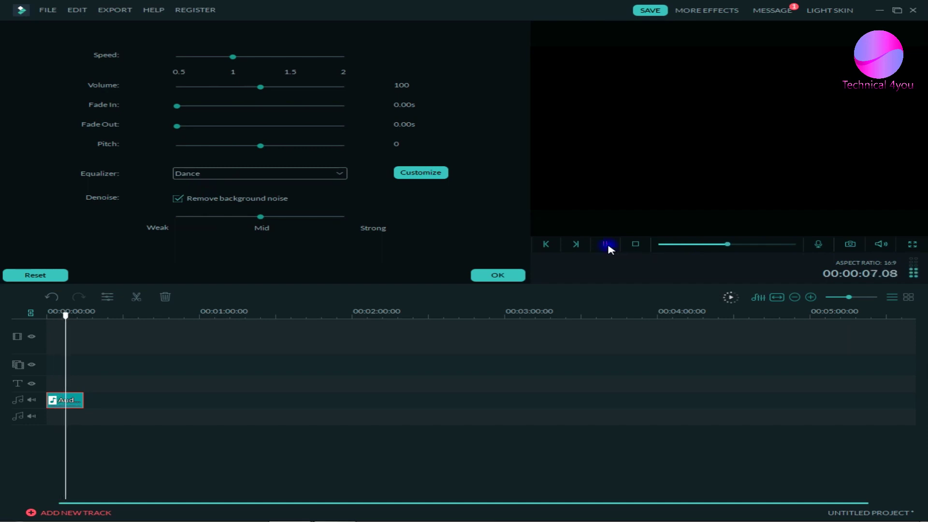
{"action": "left_click", "coordinate": [270, 175]}
{"action": "scroll", "coordinate": [251, 223], "scroll_direction": "down", "scroll_amount": 2}
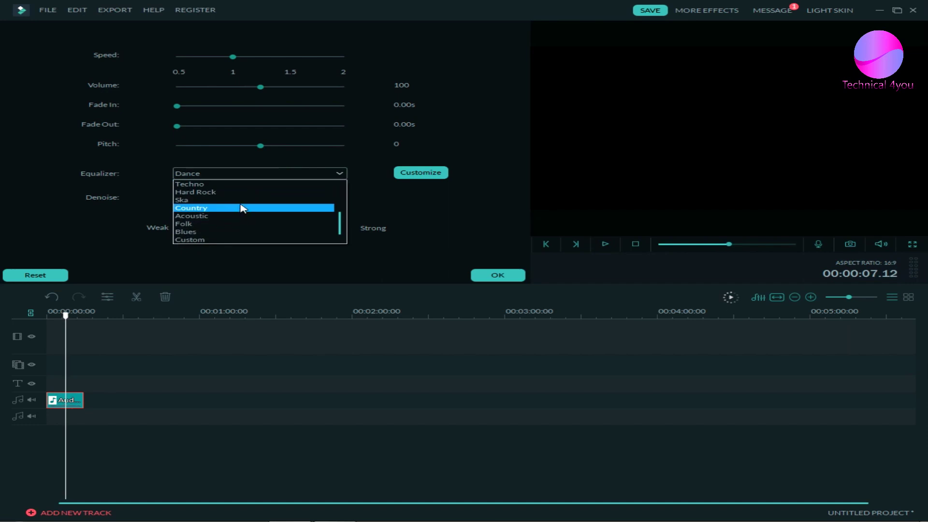
{"action": "left_click", "coordinate": [404, 213]}
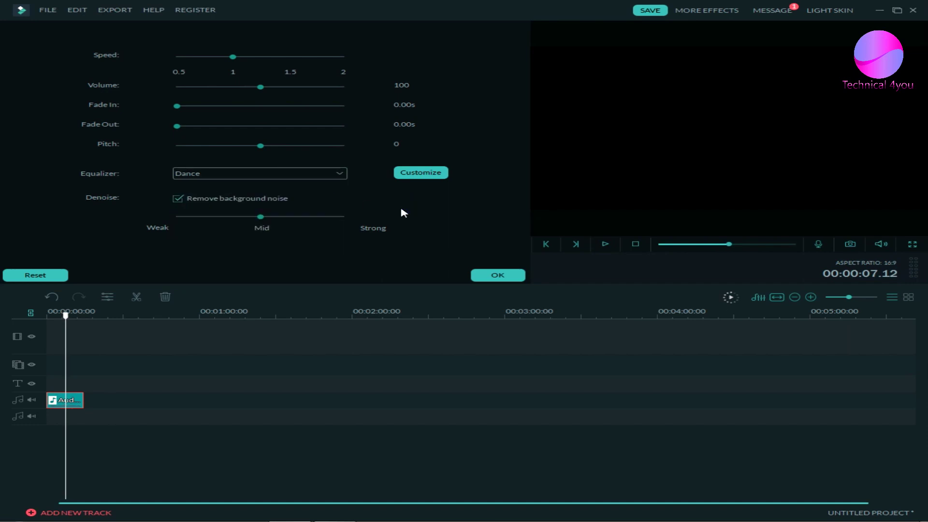